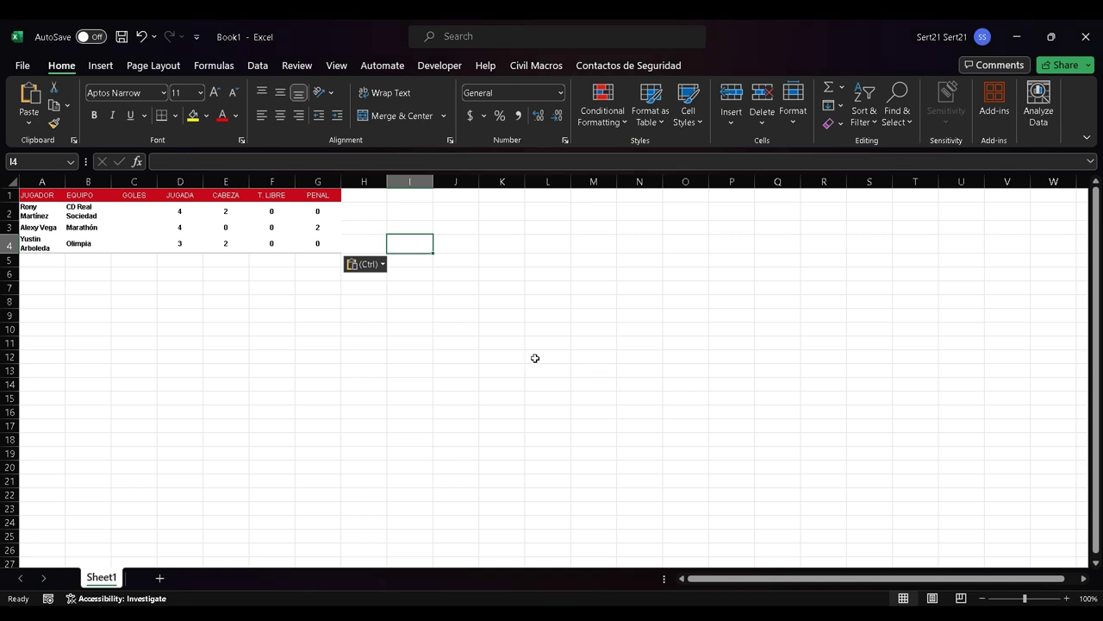
# Type the labels 'Column 1', 'Column 2' and 'Search Value' into cells I1, I2 and I3
pyautogui.hotkey('ctrl', 'Up')
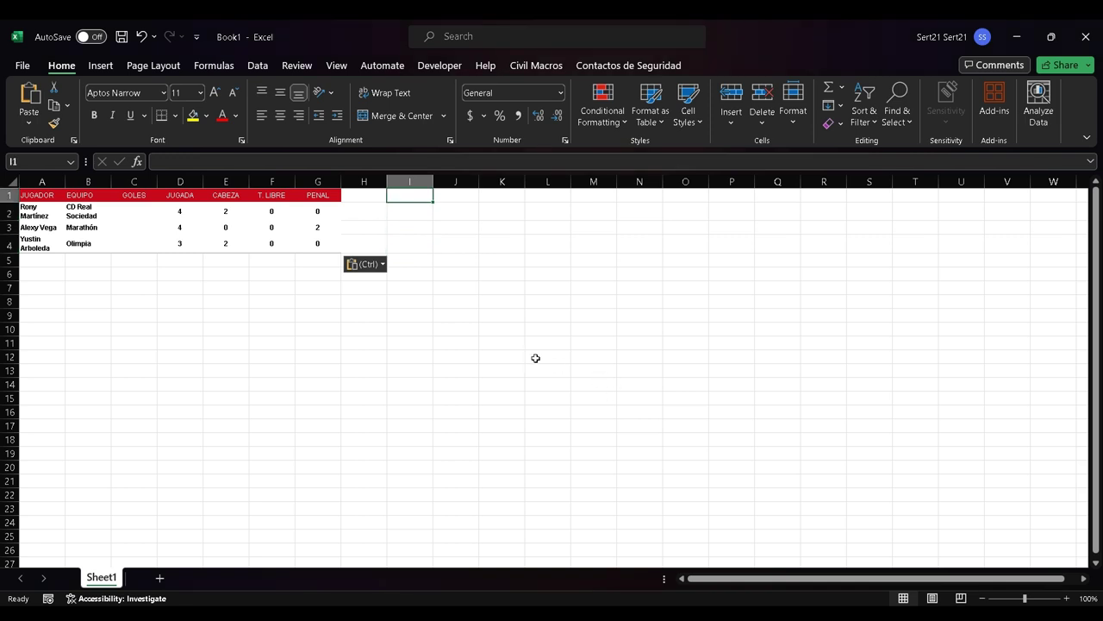
pyautogui.write('Column 1')
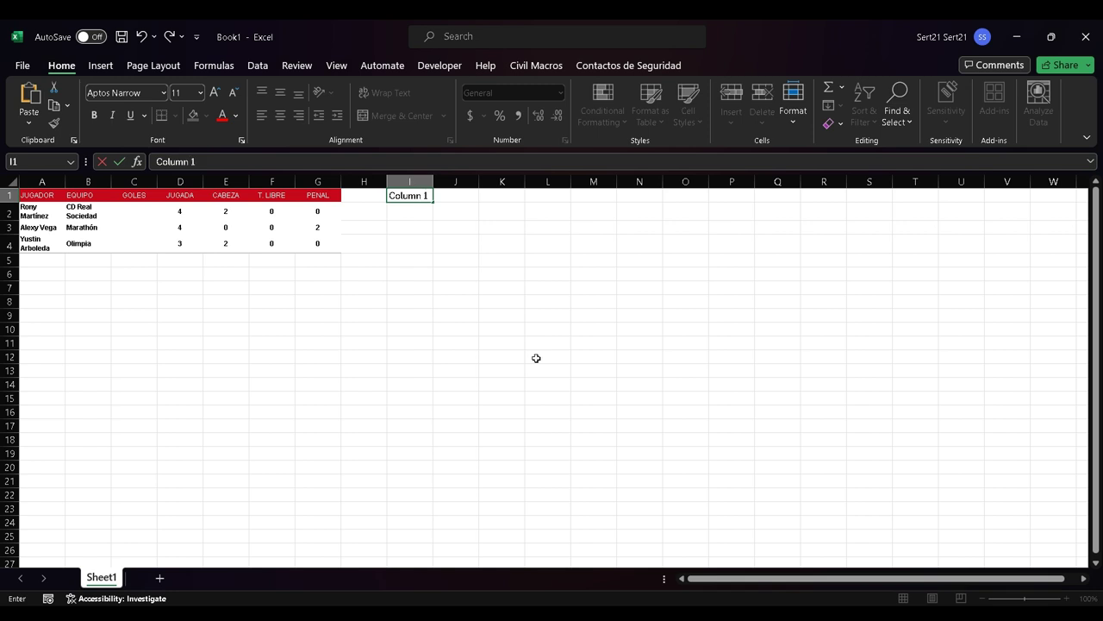
pyautogui.press('Return')
pyautogui.write('Co')
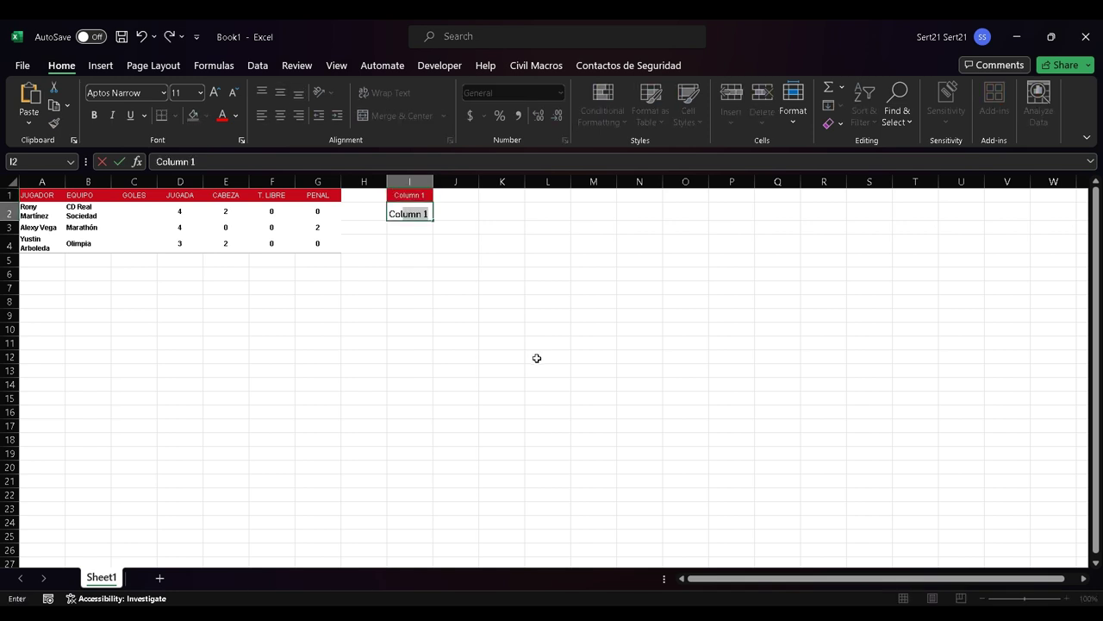
pyautogui.write('lumn 2')
pyautogui.press('Return')
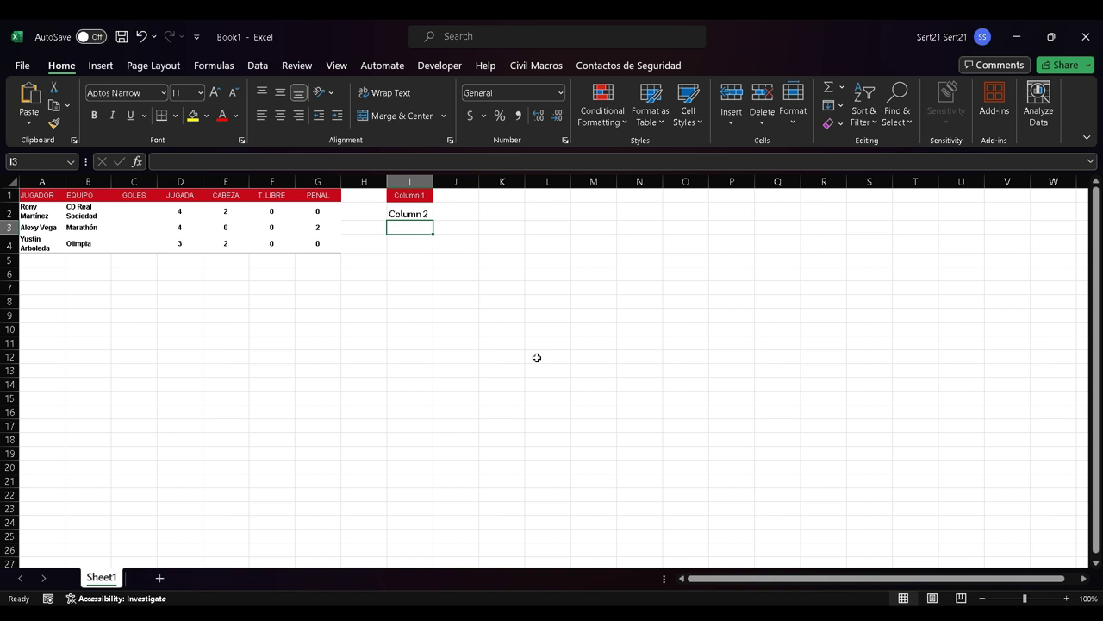
pyautogui.write('Search')
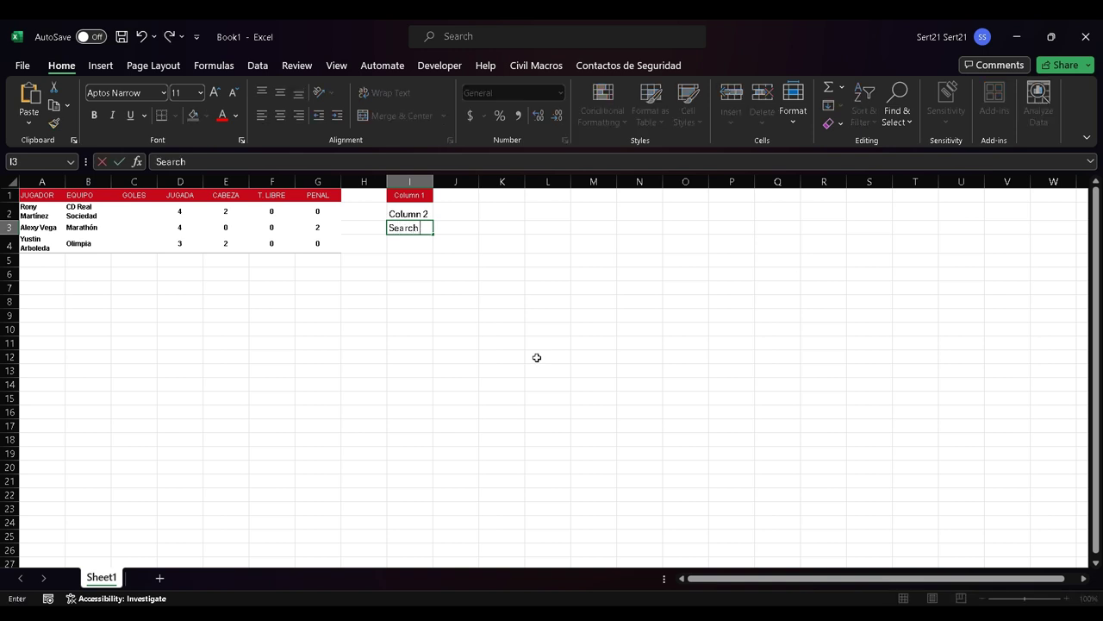
pyautogui.write(' Value')
pyautogui.press('Up')
pyautogui.press('Up')
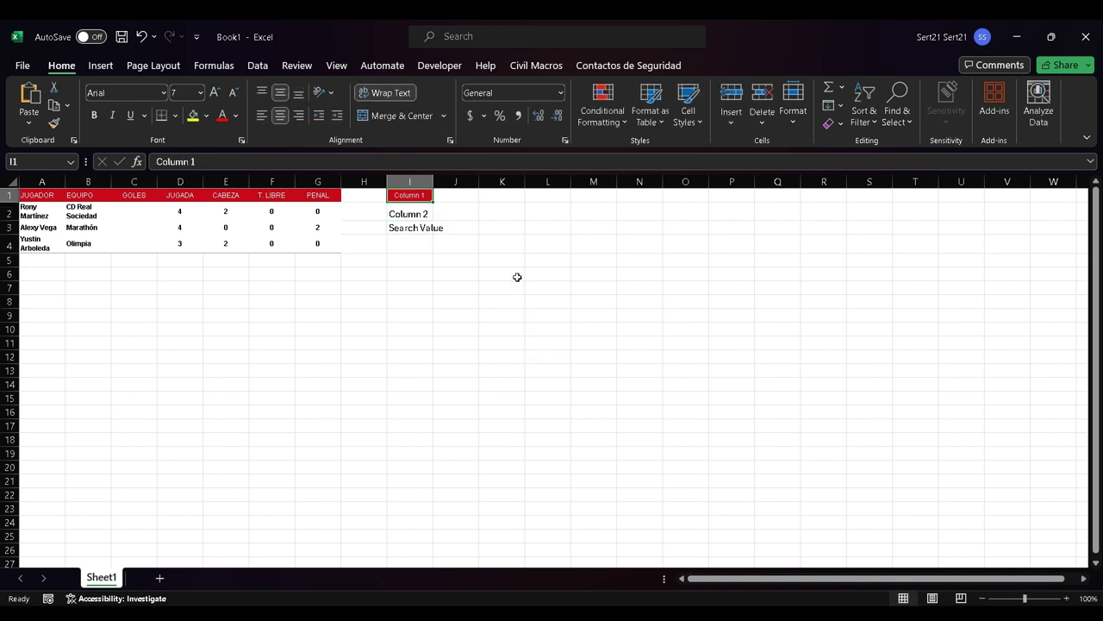
# Widen column I and give I1:I3 no fill with an automatic font colour
pyautogui.moveTo(432, 181); pyautogui.dragTo(446, 181)
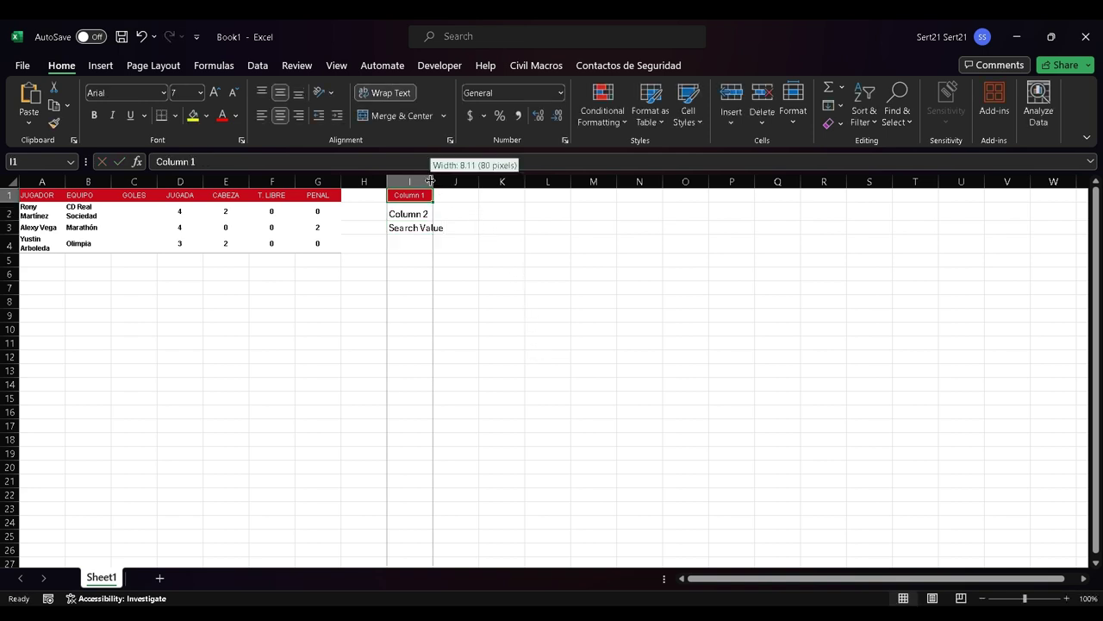
pyautogui.keyDown('shift'); pyautogui.click(423, 222); pyautogui.keyUp('shift')
pyautogui.click(206, 116)
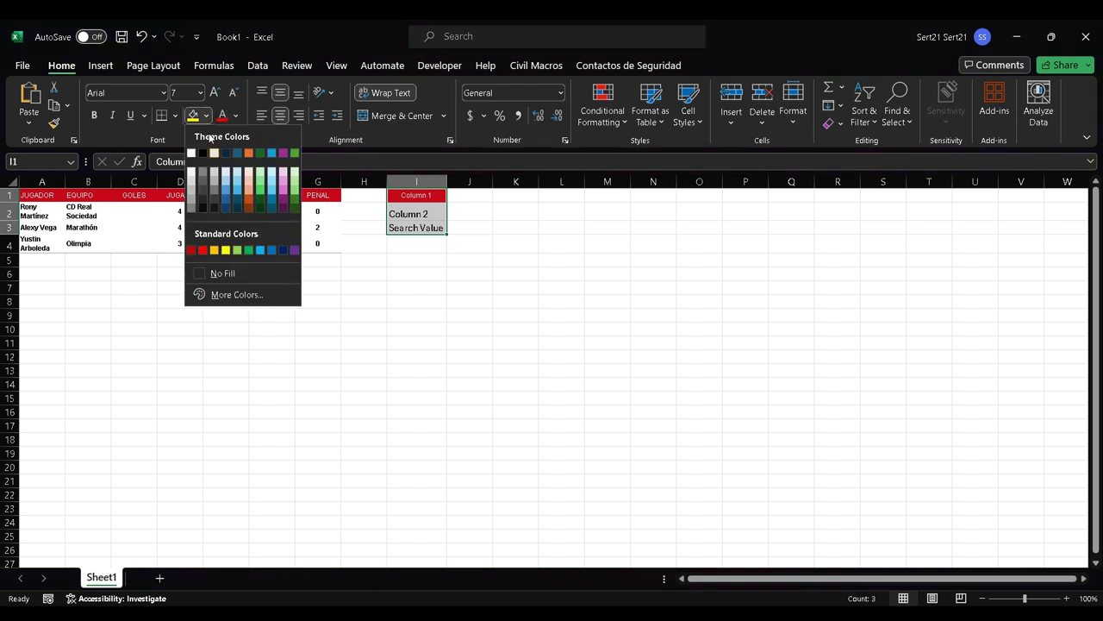
pyautogui.click(218, 272)
pyautogui.click(235, 116)
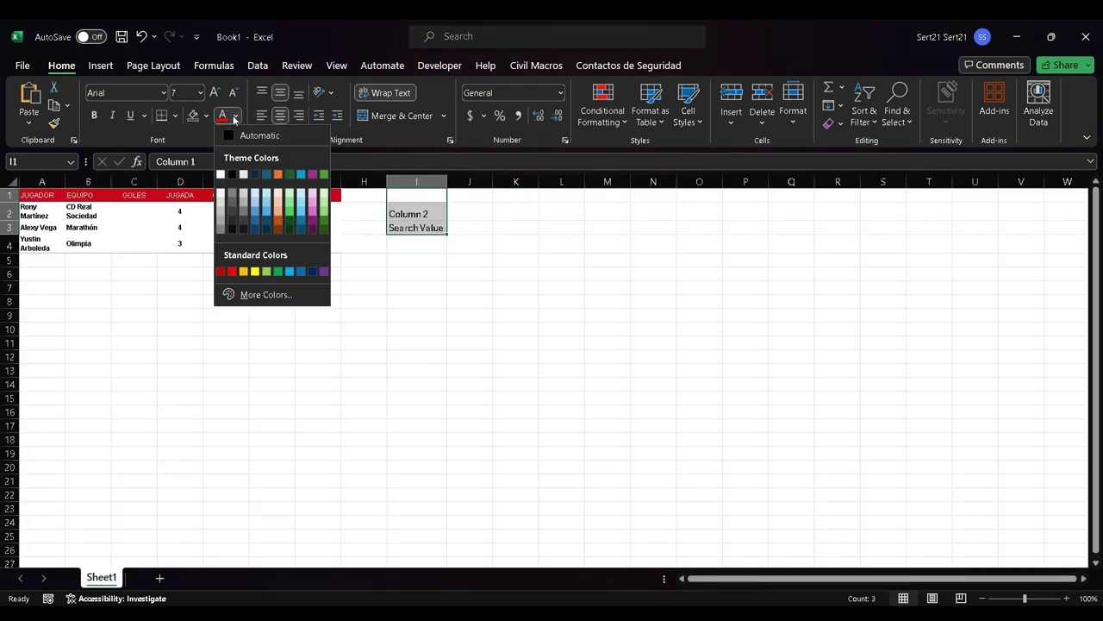
pyautogui.click(237, 135)
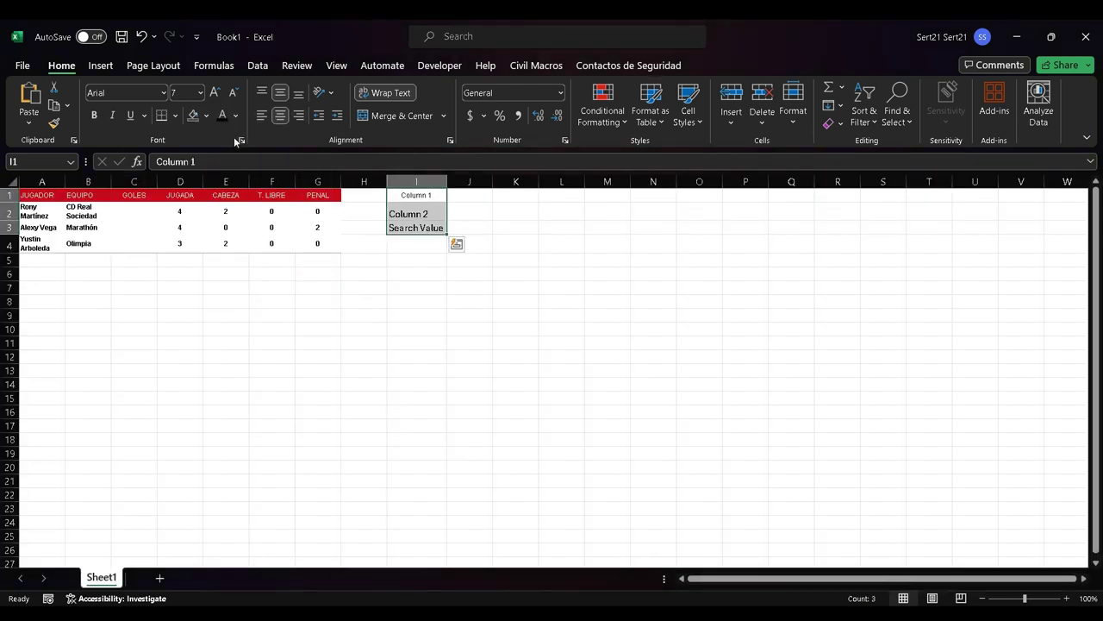
# Copy I2's plain formatting onto the Column 1 label in I1 with Format Painter
pyautogui.click(417, 212)
pyautogui.click(53, 124)
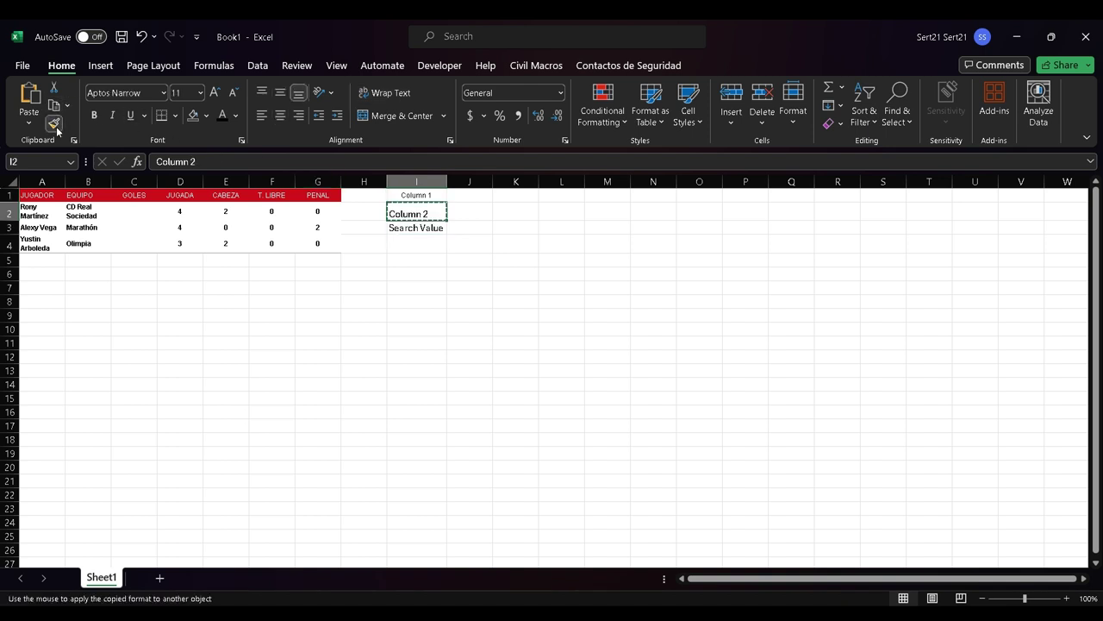
pyautogui.press('Up')
pyautogui.press('Return')
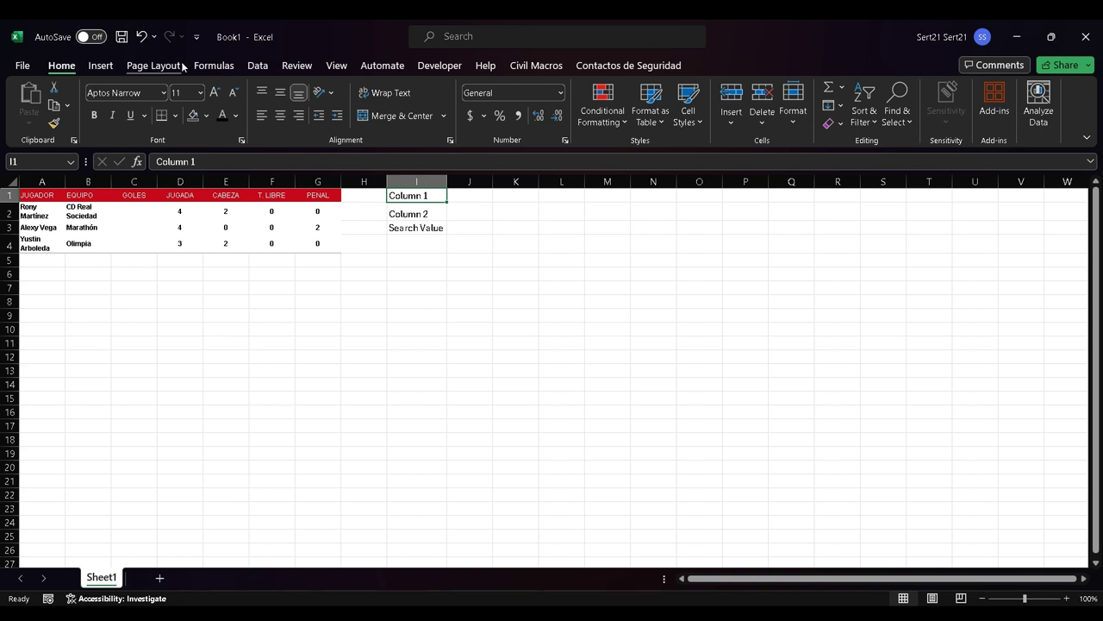
# Define the names JUGADOR, EQUIPO and GOLES for the data ranges A2:A4, B2:B4 and C2:C4
pyautogui.click(214, 66)
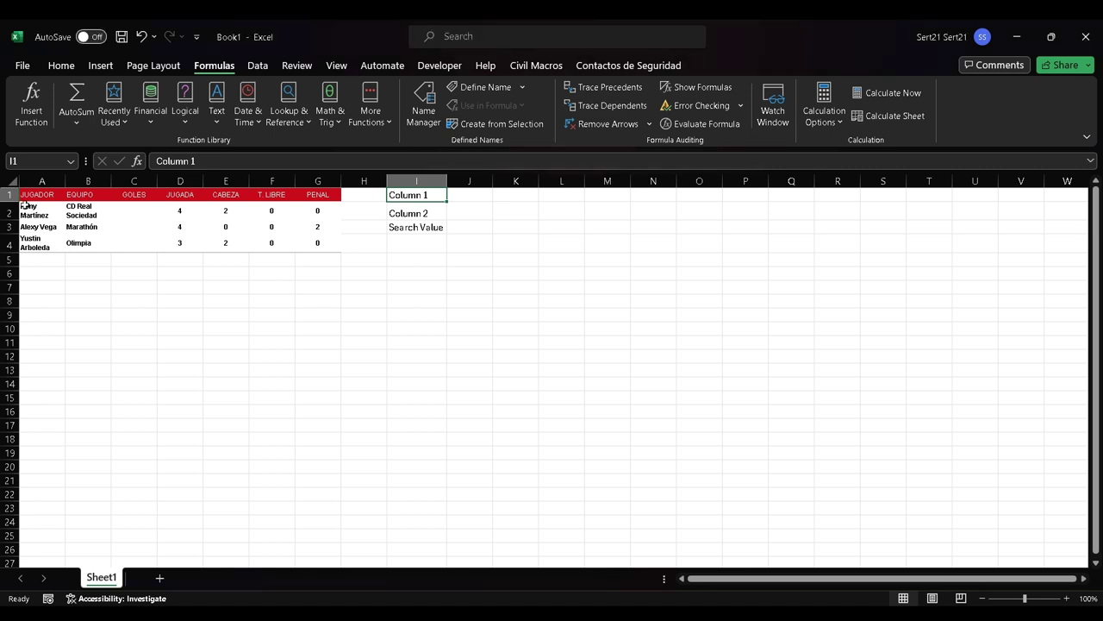
pyautogui.moveTo(26, 204); pyautogui.dragTo(26, 241)
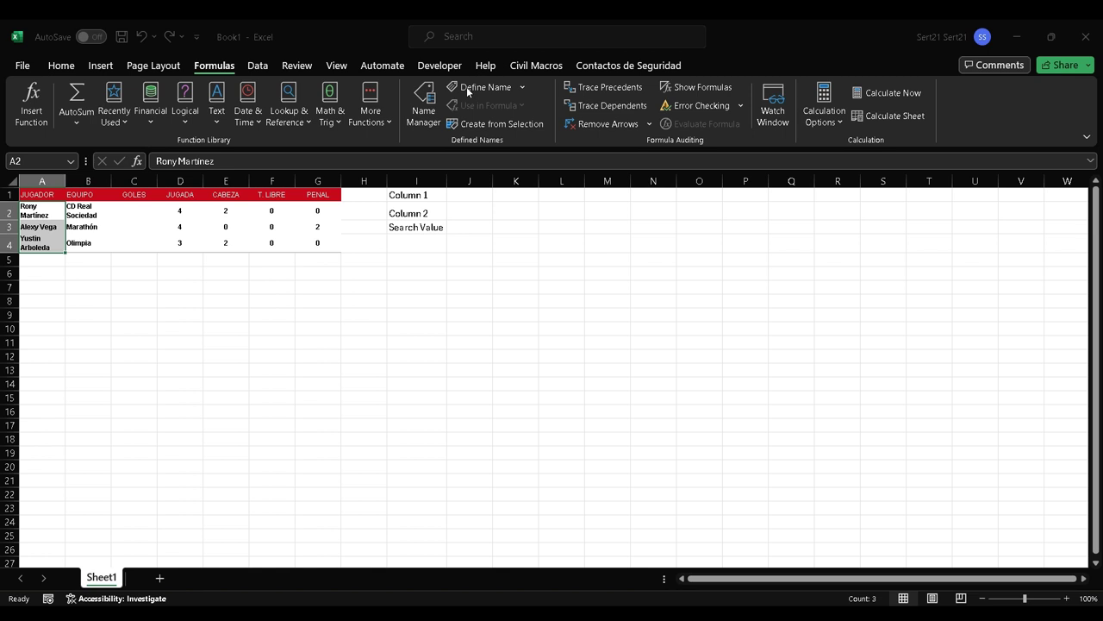
pyautogui.press('Return')
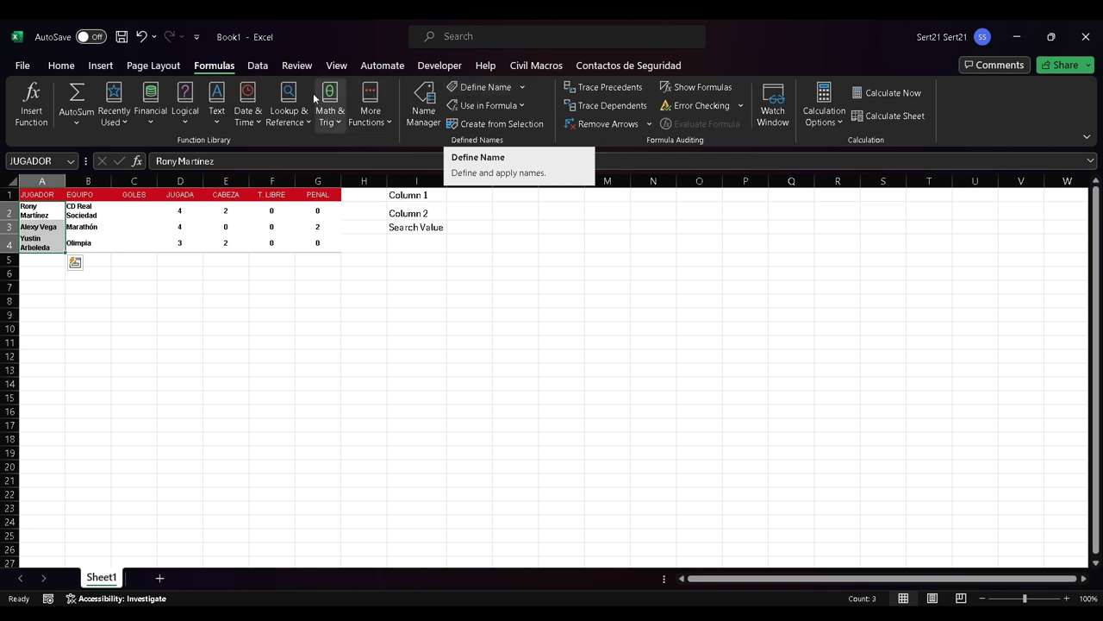
pyautogui.moveTo(87, 211); pyautogui.dragTo(88, 243)
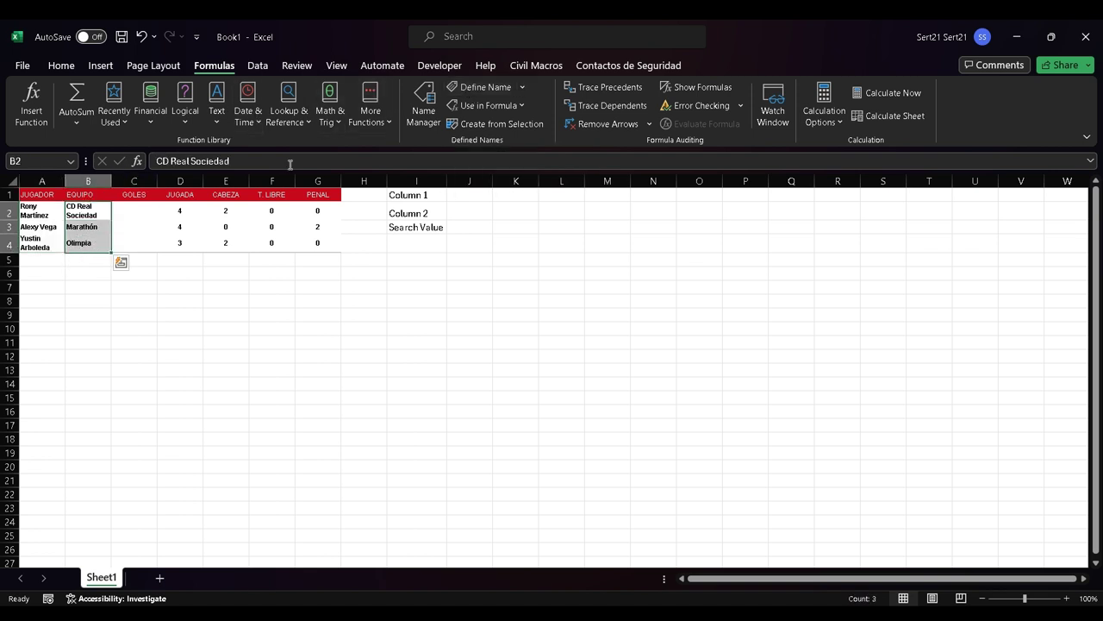
pyautogui.click(492, 90)
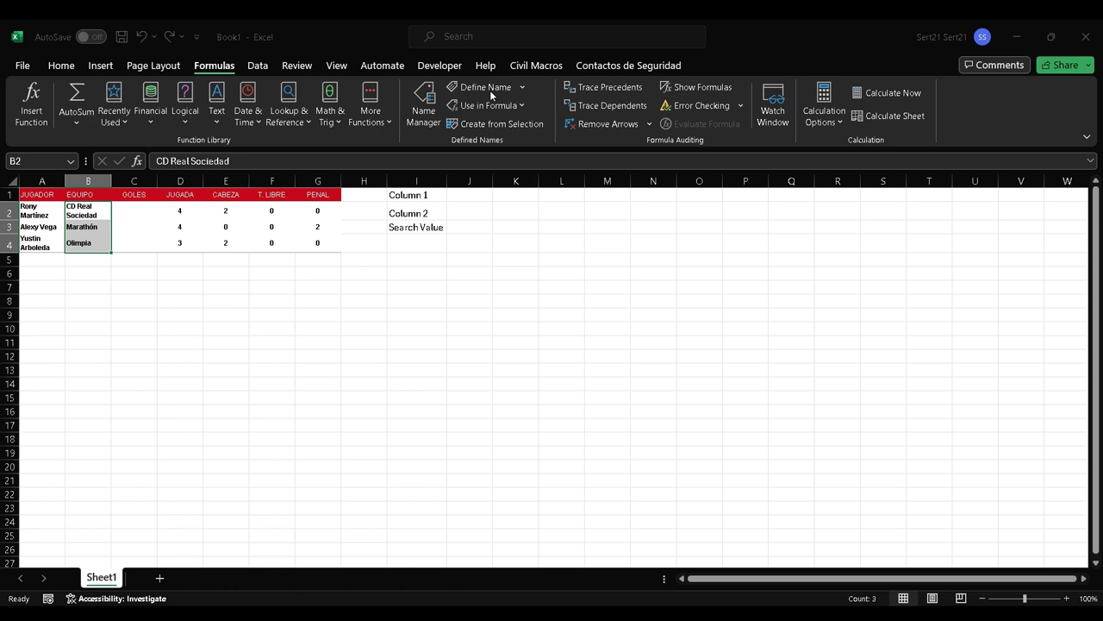
pyautogui.press('Return')
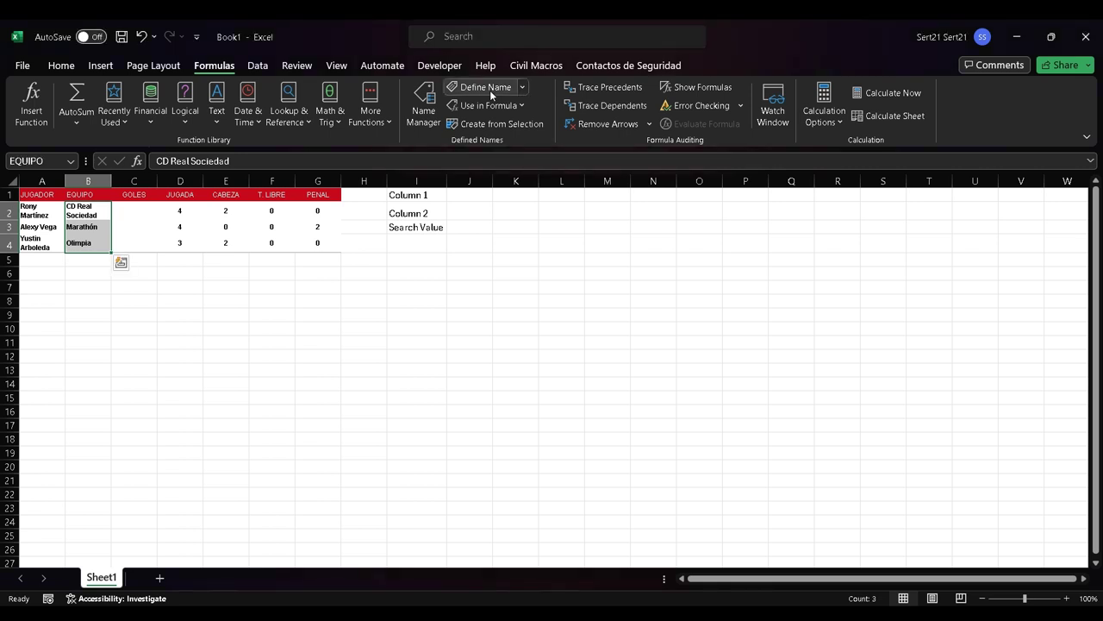
pyautogui.moveTo(134, 211); pyautogui.dragTo(134, 243)
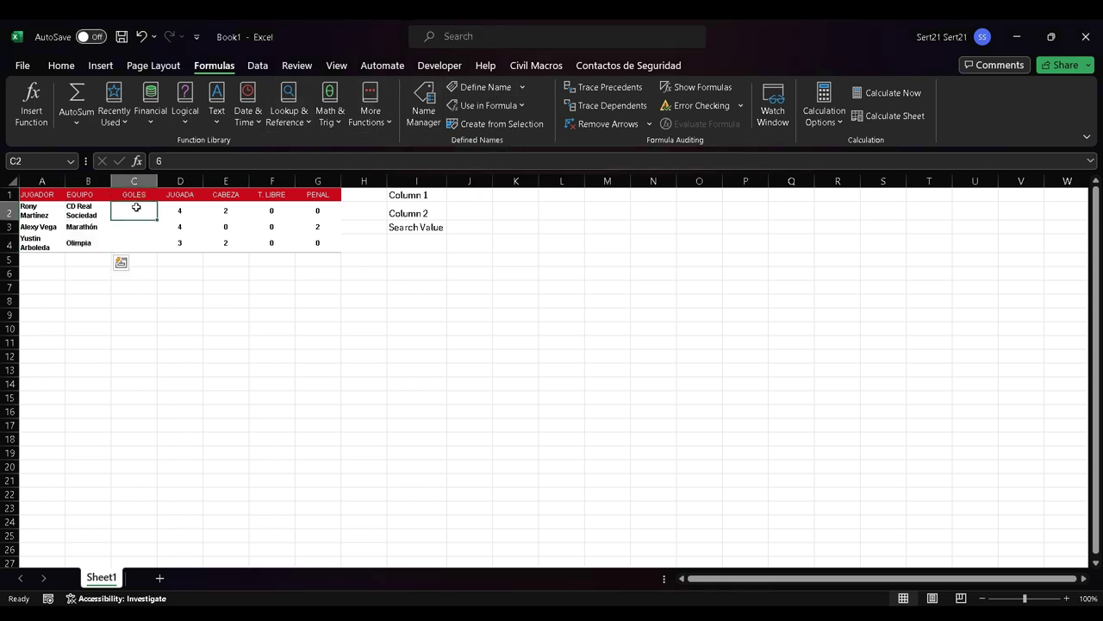
pyautogui.click(484, 89)
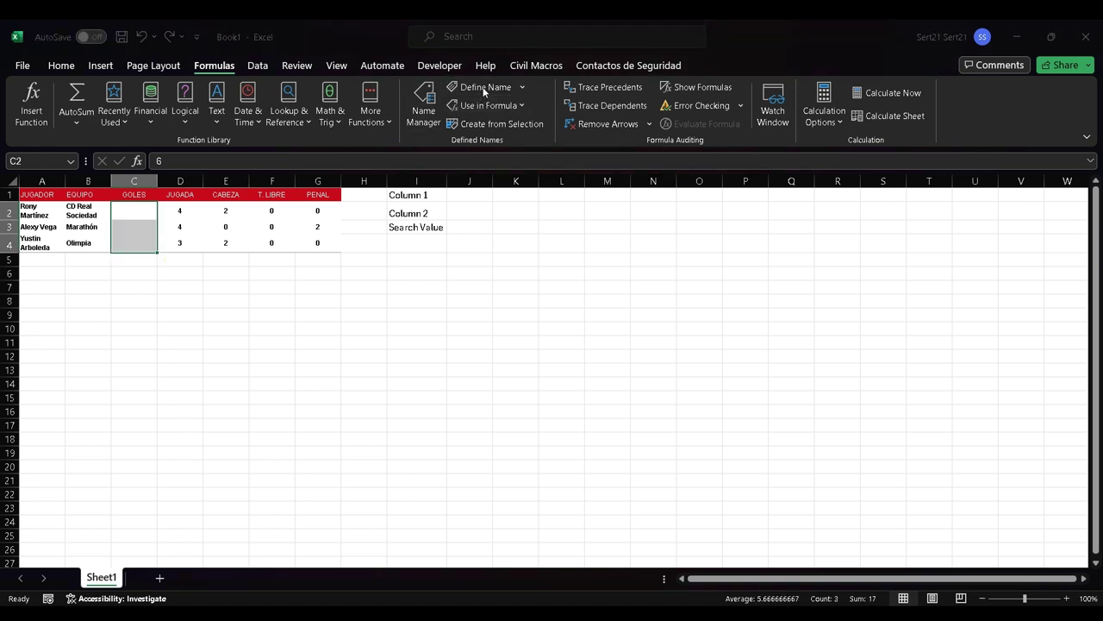
pyautogui.press('Return')
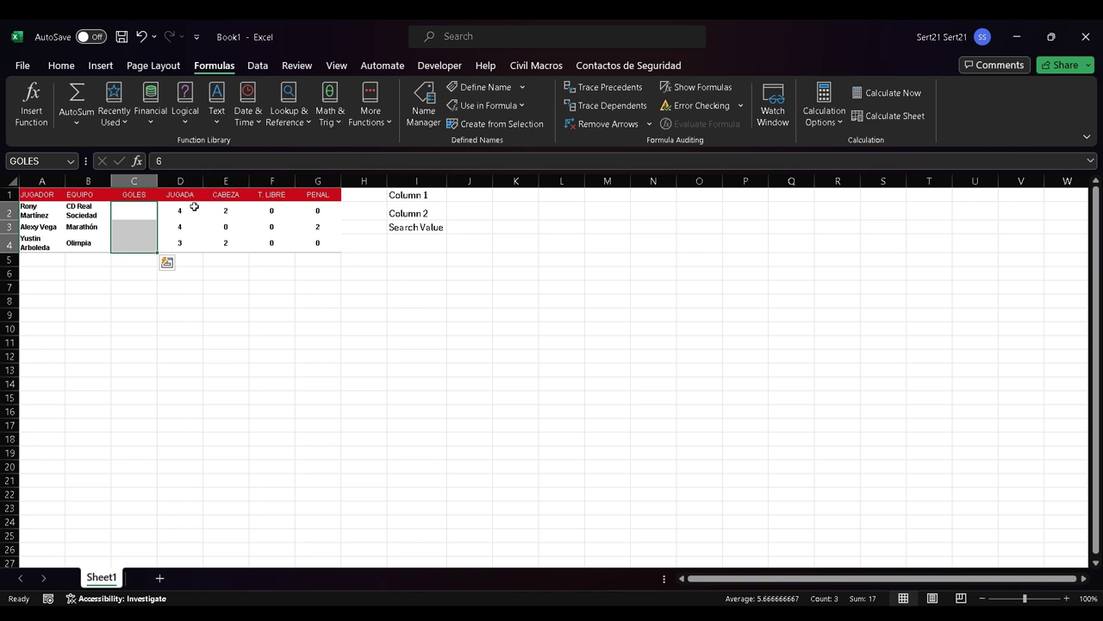
# Define the names JUGADA, CABEZA, T._LIBRE and PENAL for the ranges D2:D4 through G2:G4
pyautogui.moveTo(192, 208); pyautogui.dragTo(191, 242)
pyautogui.click(486, 88)
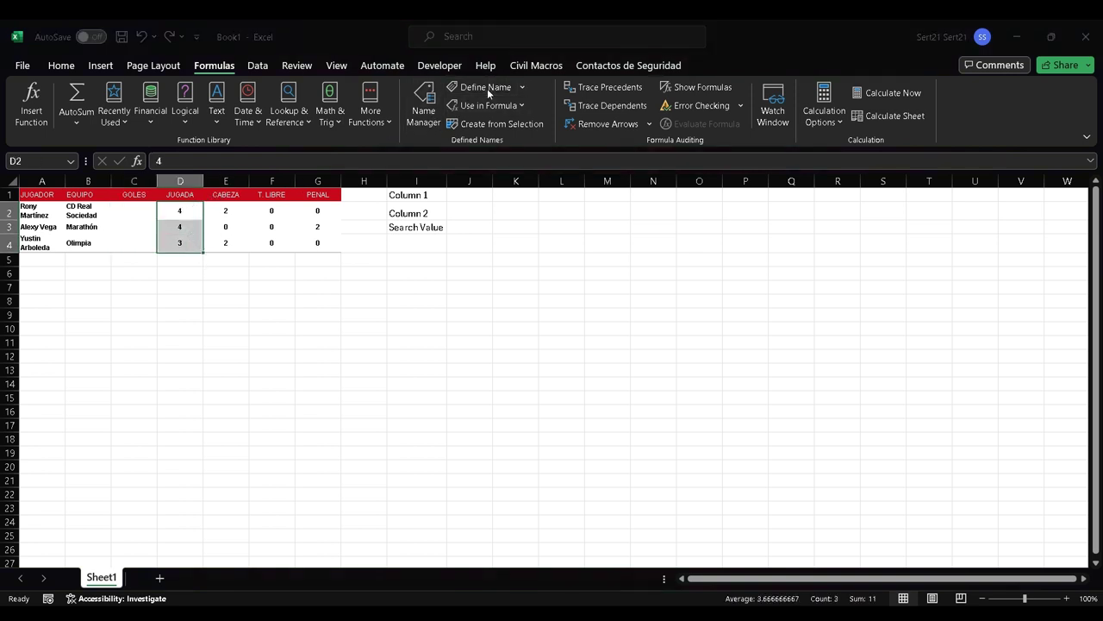
pyautogui.press('Return')
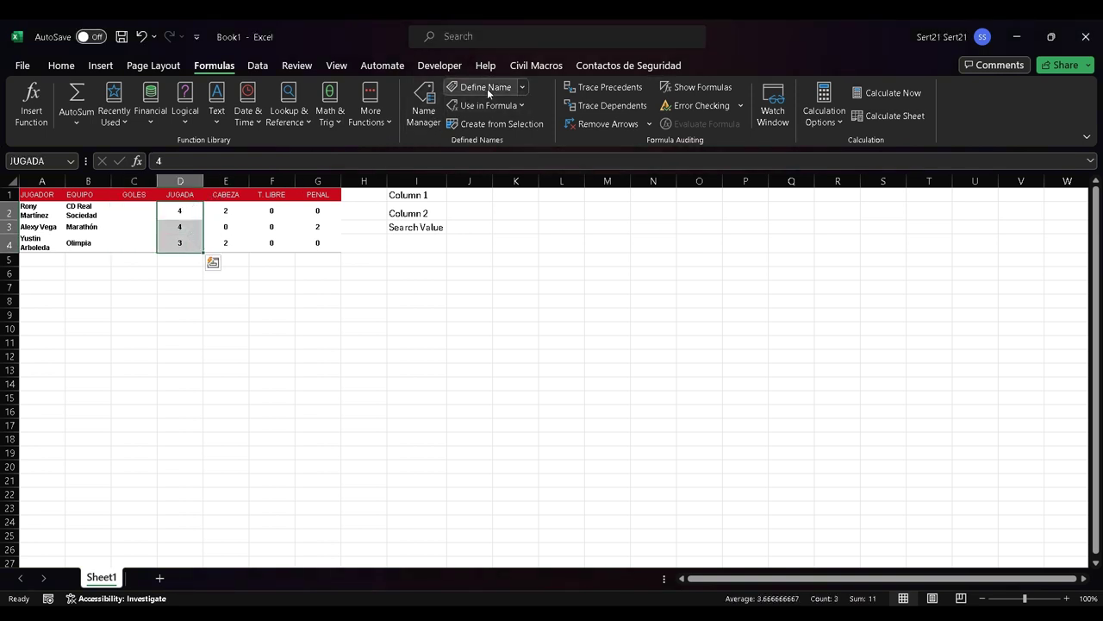
pyautogui.moveTo(228, 211); pyautogui.dragTo(229, 243)
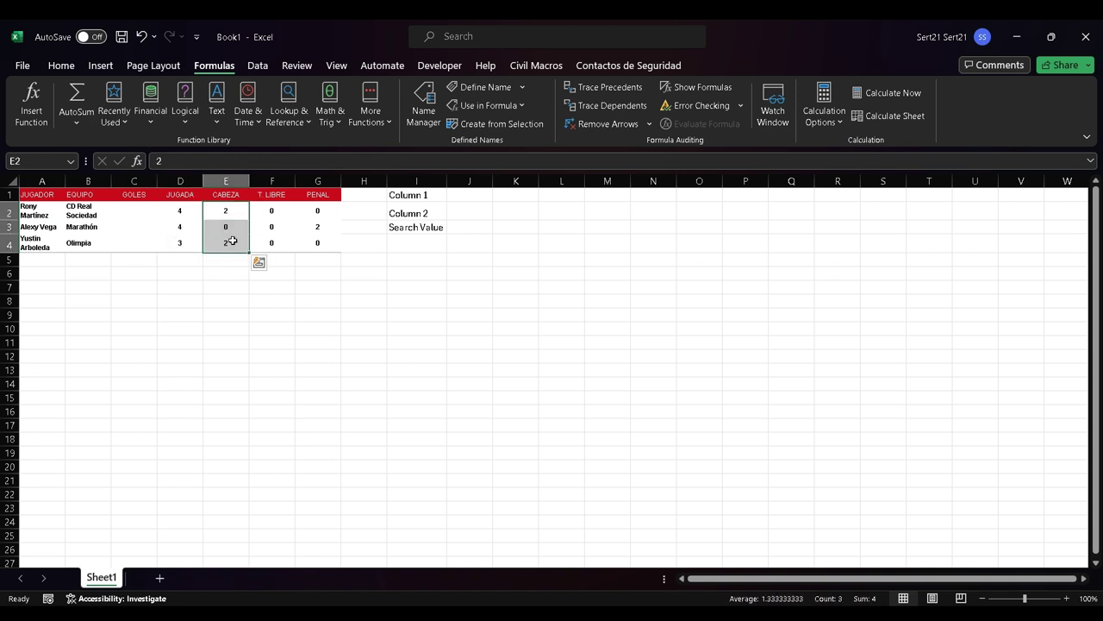
pyautogui.click(475, 88)
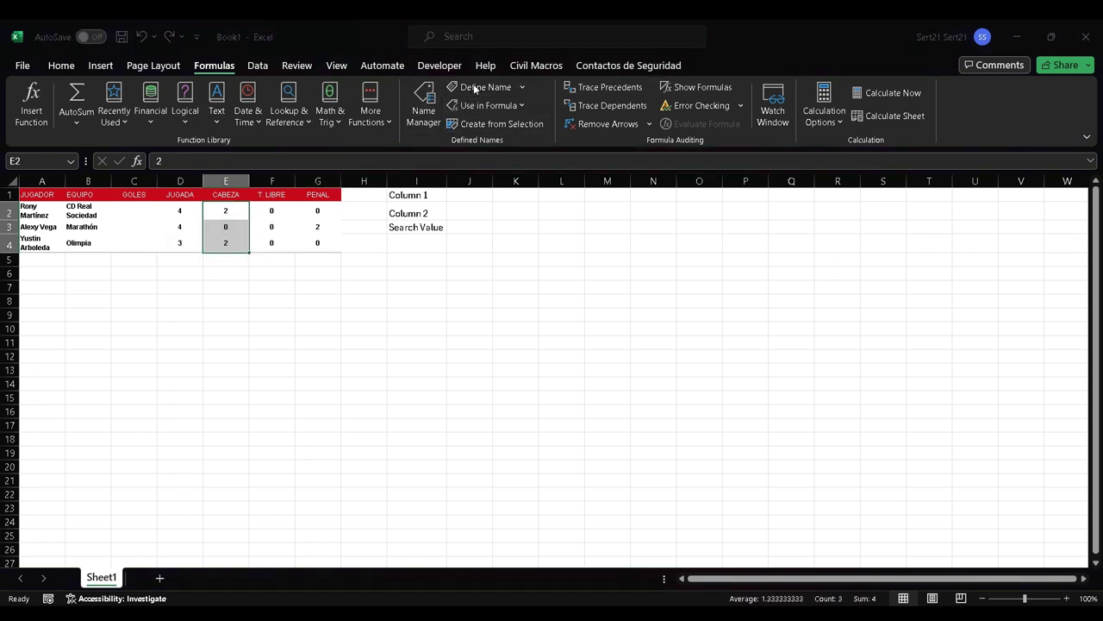
pyautogui.press('Return')
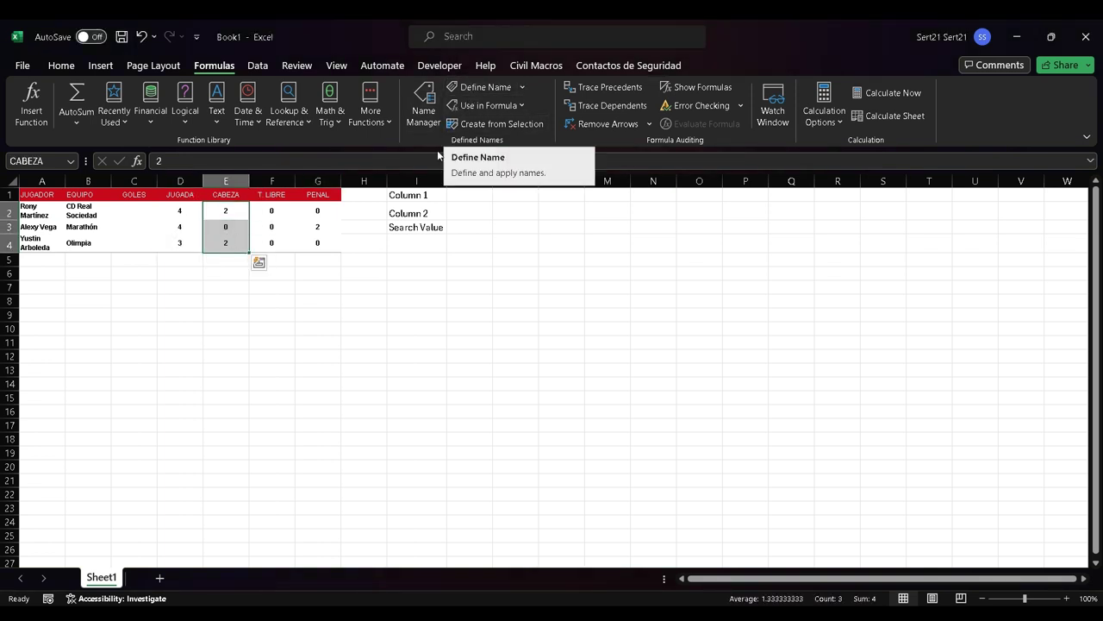
pyautogui.moveTo(272, 211); pyautogui.dragTo(270, 245)
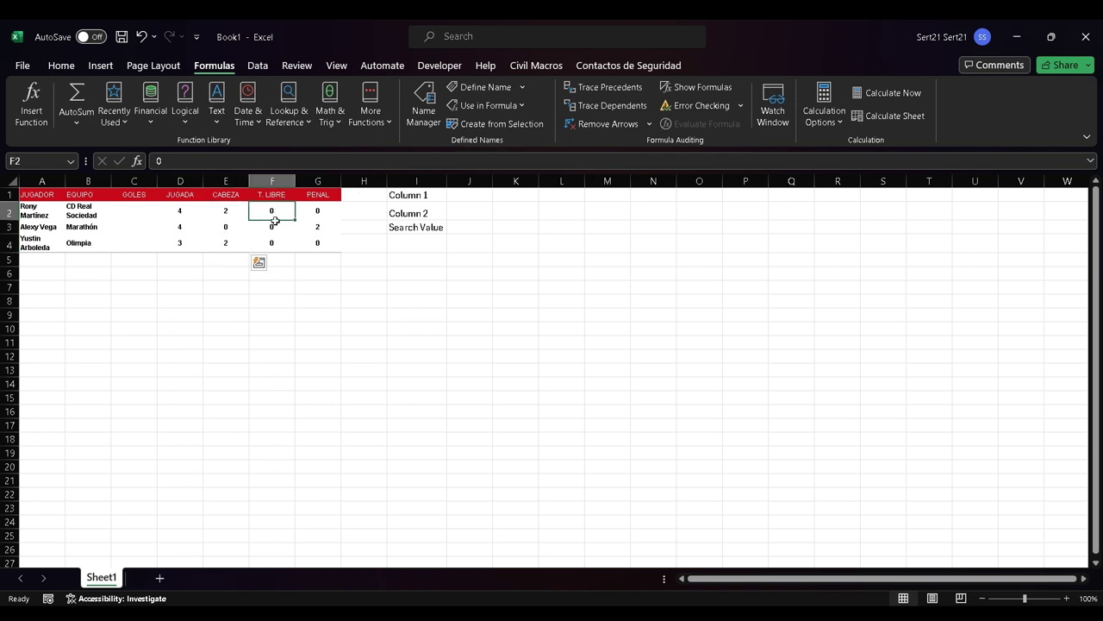
pyautogui.click(466, 92)
pyautogui.press('Return')
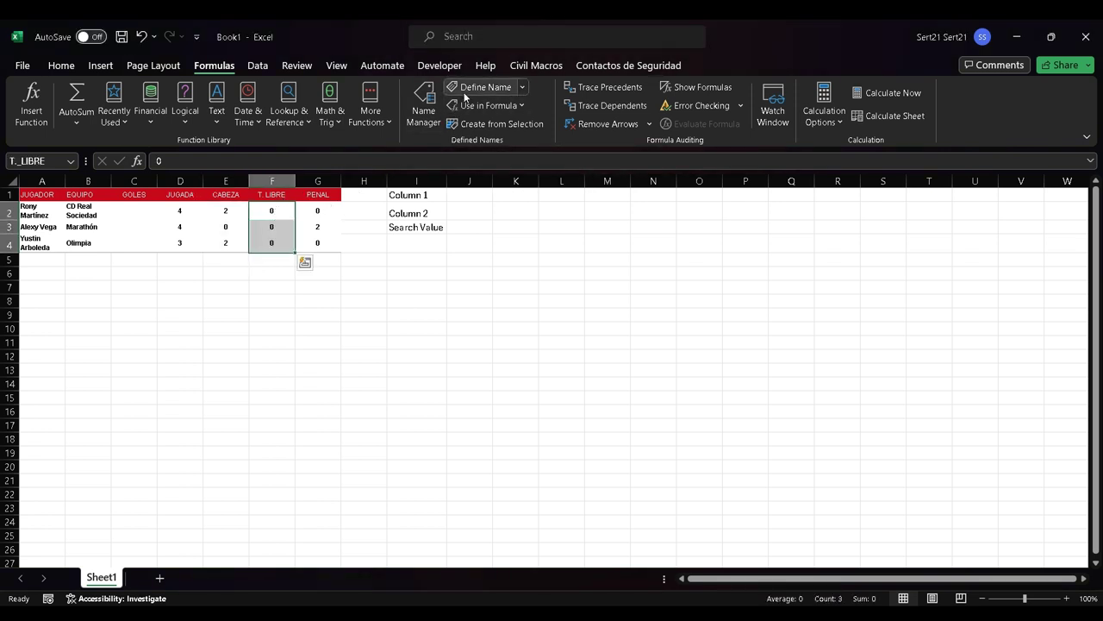
pyautogui.moveTo(331, 210); pyautogui.dragTo(332, 242)
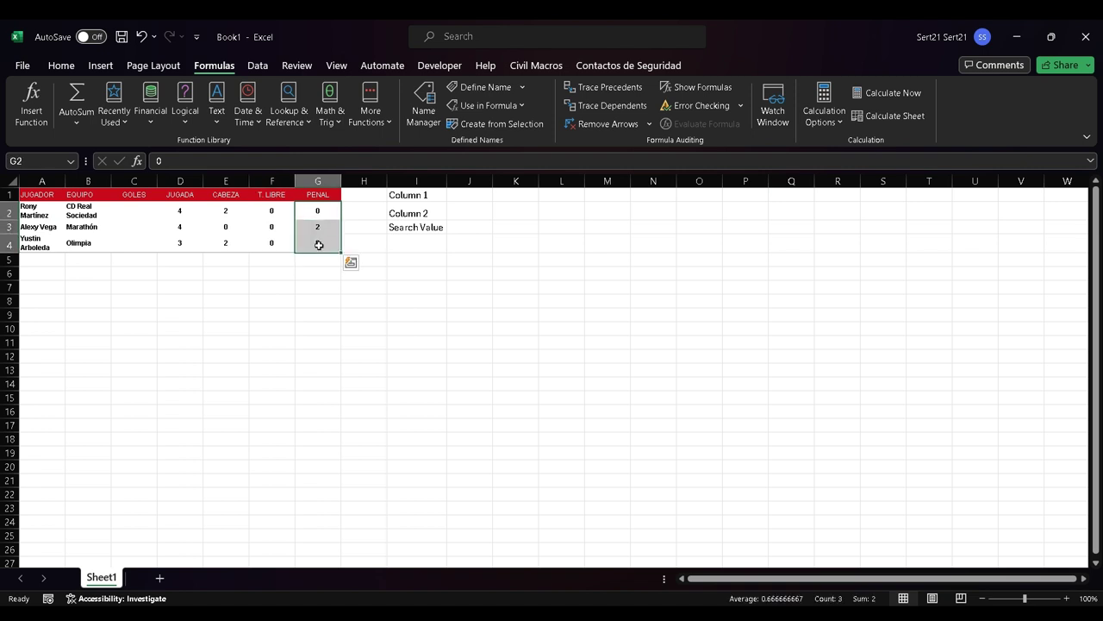
pyautogui.click(476, 90)
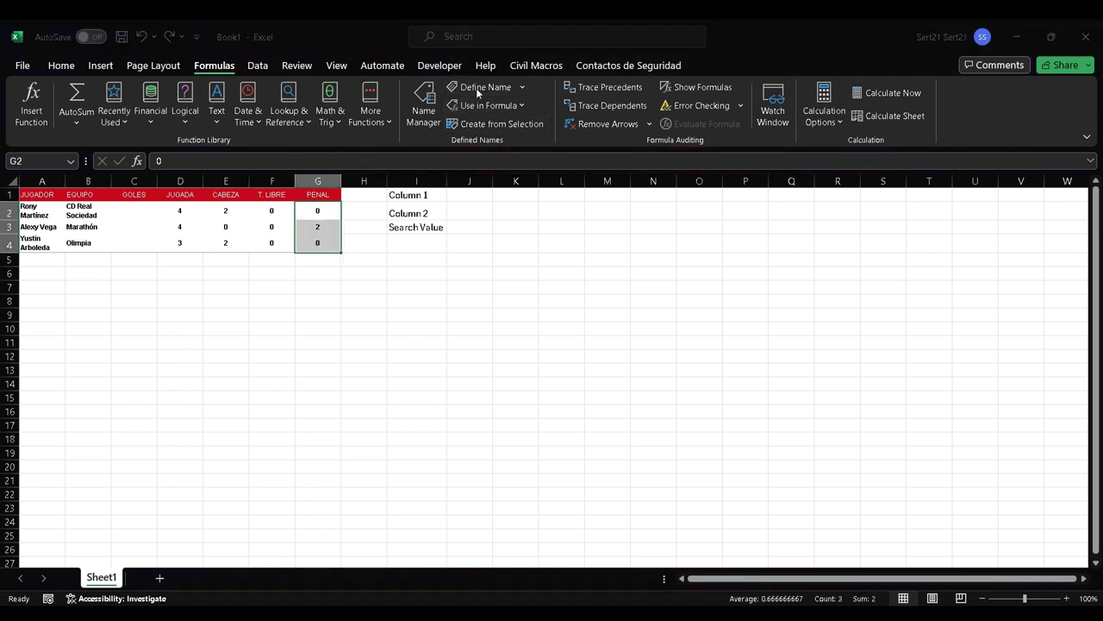
pyautogui.press('Return')
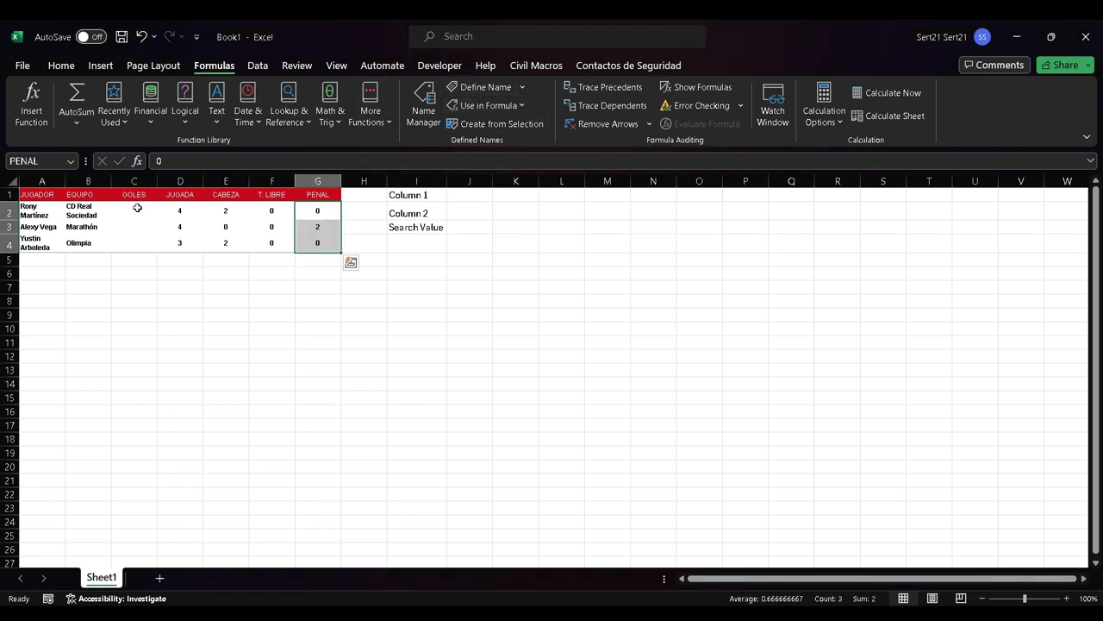
# Recolour the GOLES values in C2:C4 so 6, 6 and 5 become visible
pyautogui.moveTo(137, 208); pyautogui.dragTo(129, 241)
pyautogui.click(60, 65)
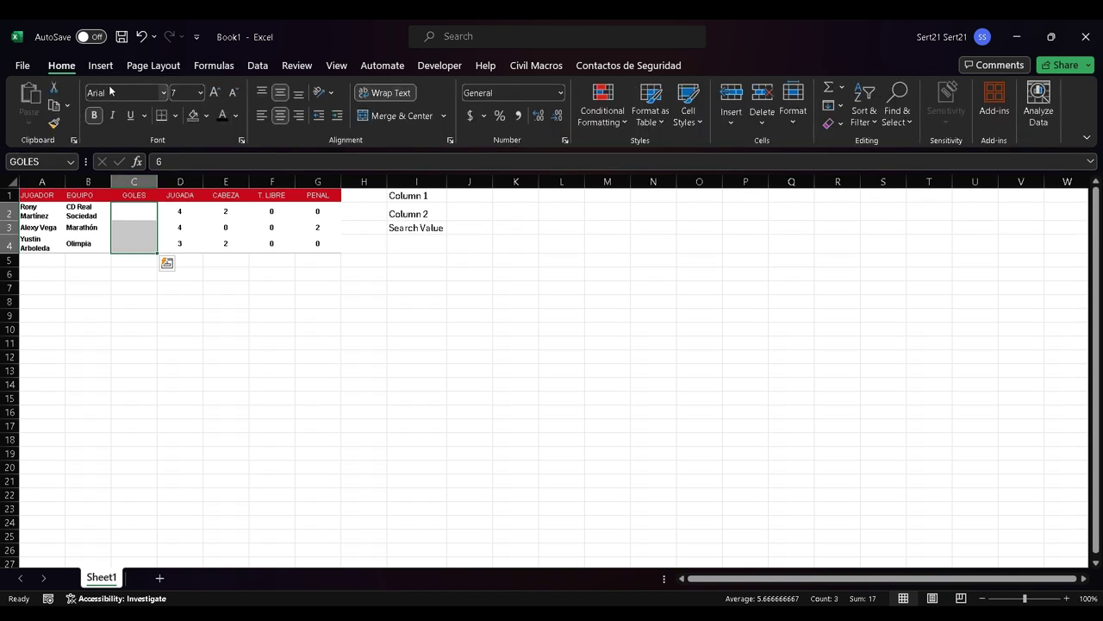
pyautogui.click(223, 115)
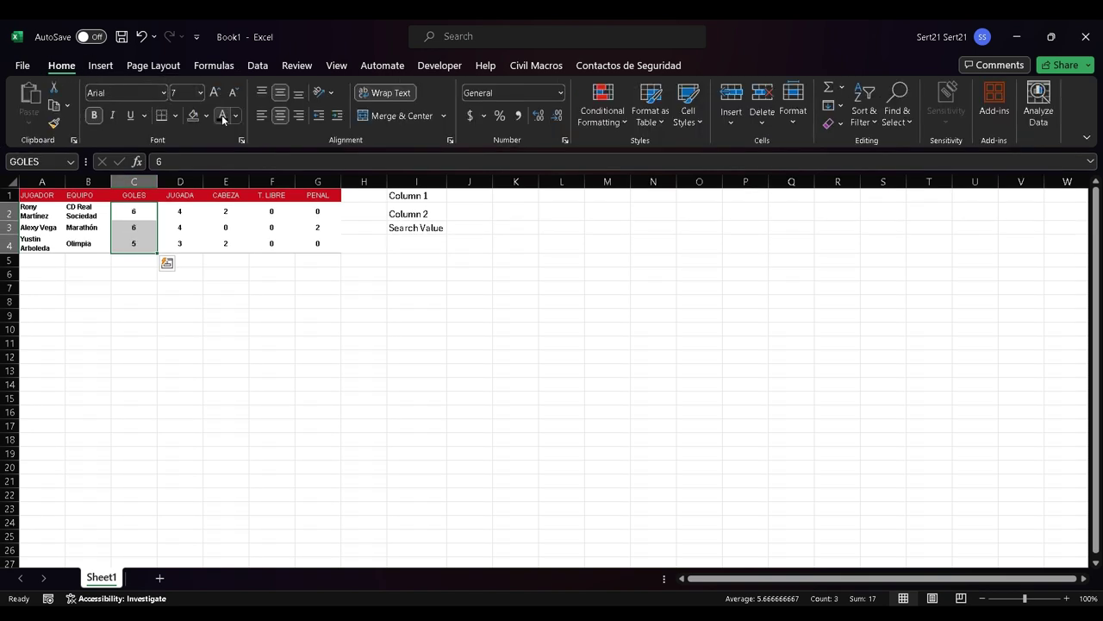
pyautogui.click(466, 193)
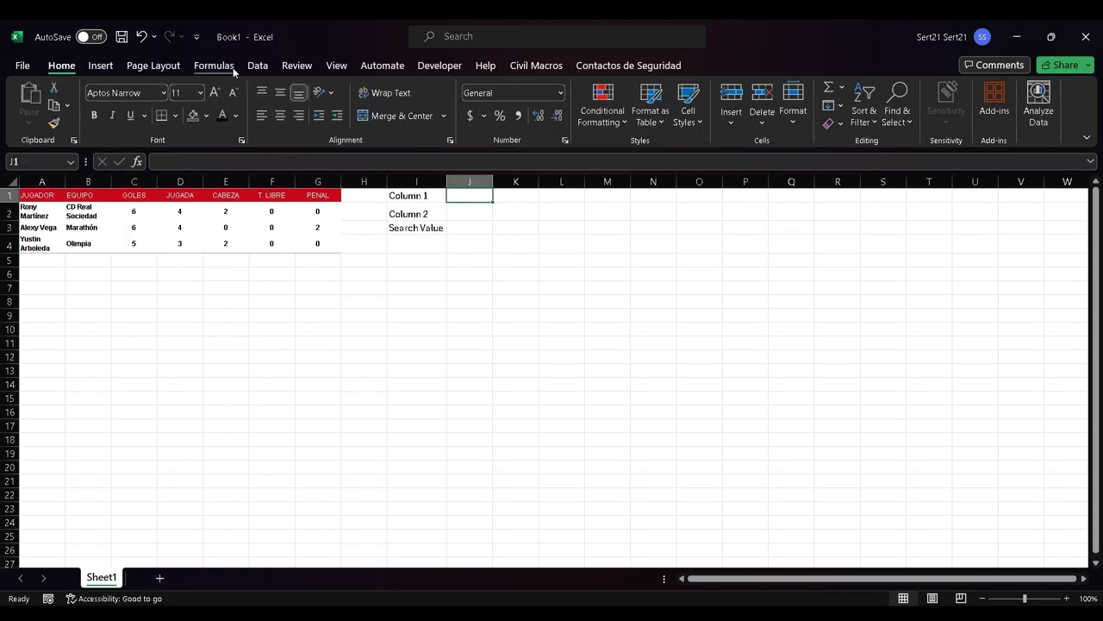
pyautogui.click(257, 65)
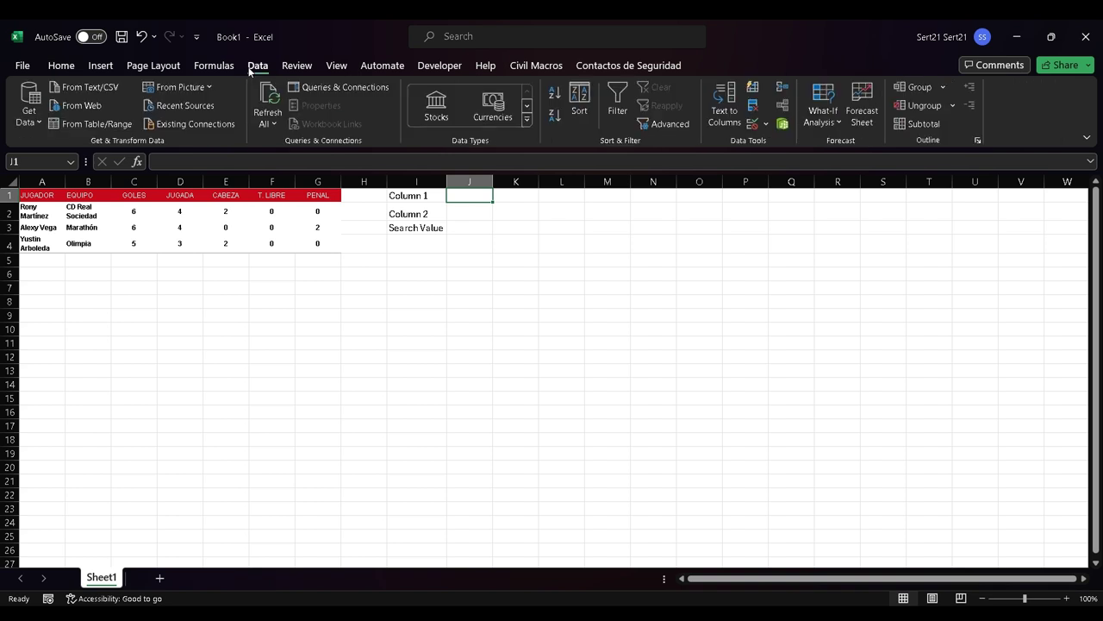
# Give J1 a Data Validation dropdown list sourced from the headers A1:G1
pyautogui.click(768, 124)
pyautogui.click(774, 141)
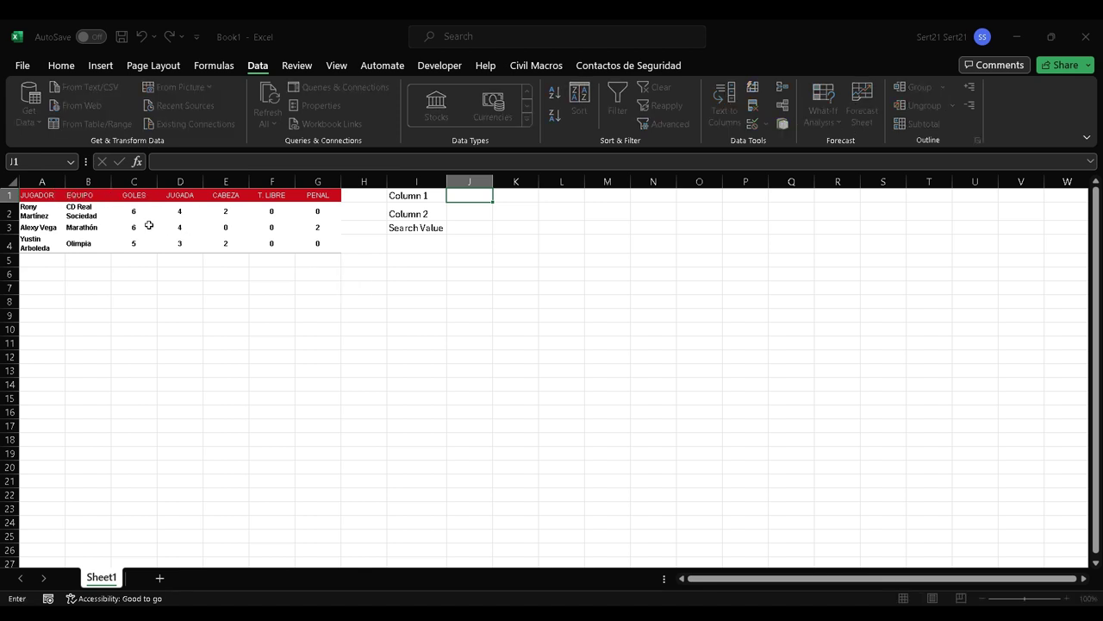
pyautogui.moveTo(53, 196); pyautogui.dragTo(315, 197)
pyautogui.press('Return')
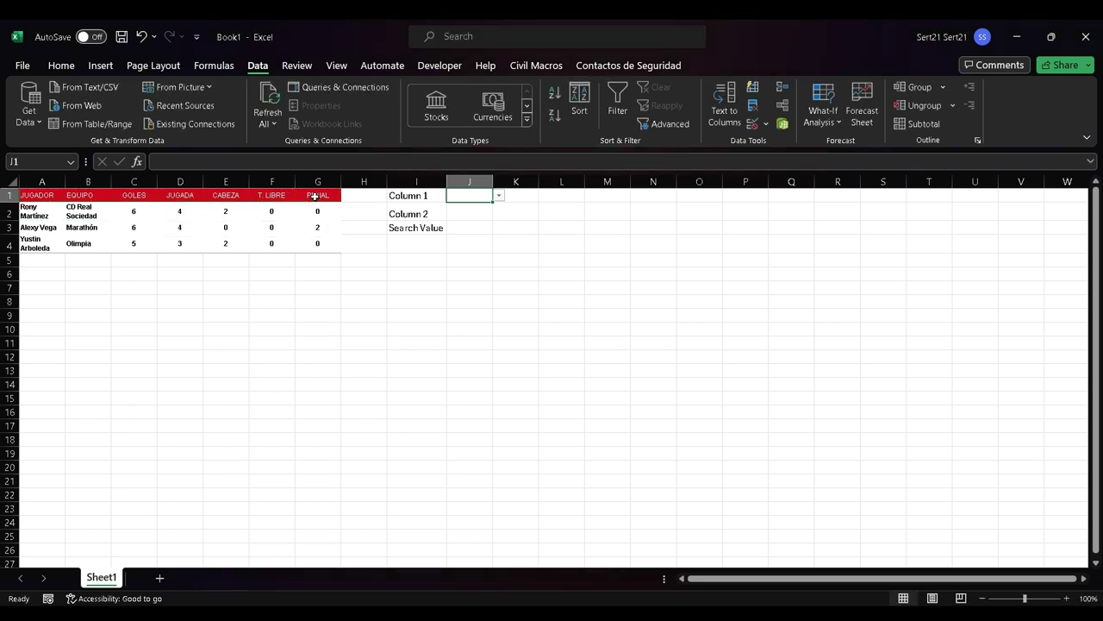
# Copy the J1 dropdown into J2 and go to cell I4
pyautogui.hotkey('ctrl', 'c')
pyautogui.press('Down')
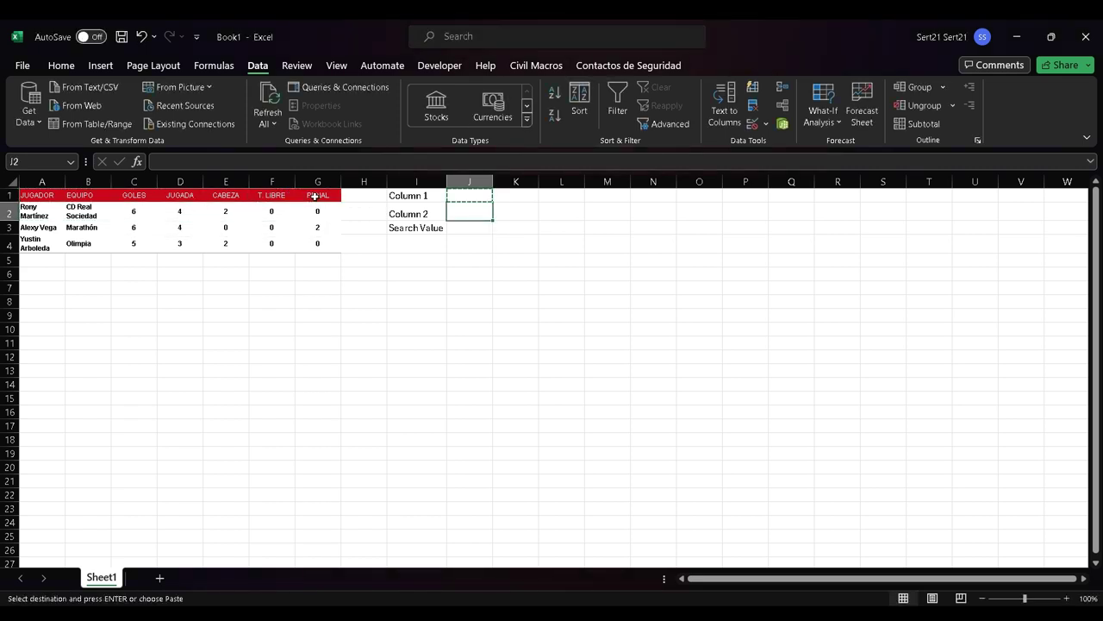
pyautogui.hotkey('ctrl', 'v')
pyautogui.press('Up')
pyautogui.press('Right')
pyautogui.press('Right')
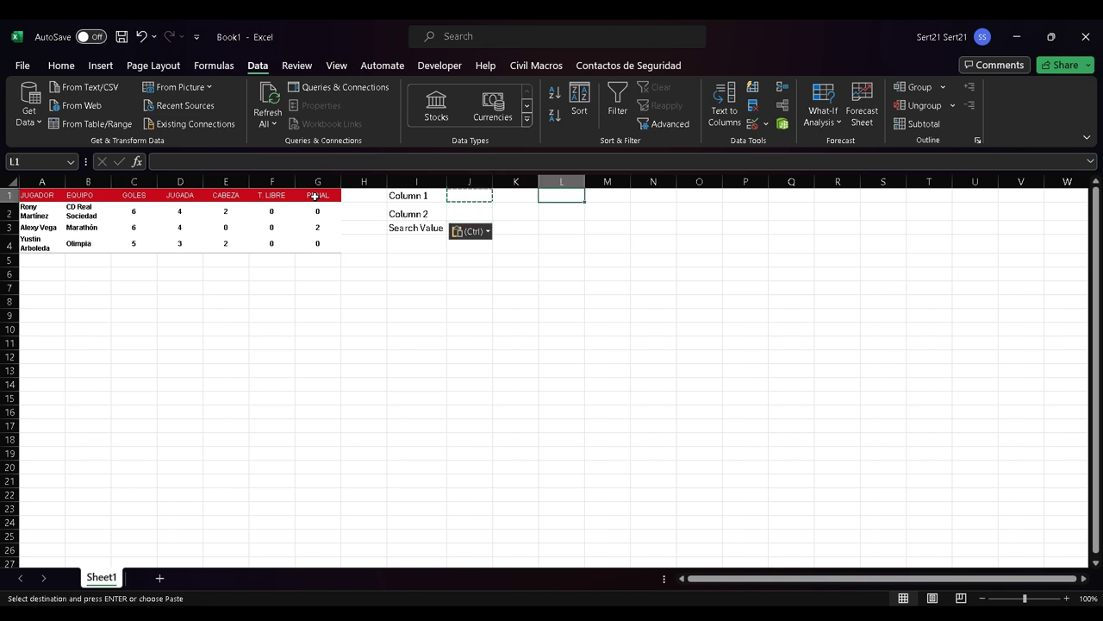
pyautogui.press('Down')
pyautogui.press('Down')
pyautogui.press('Down')
pyautogui.press('Left')
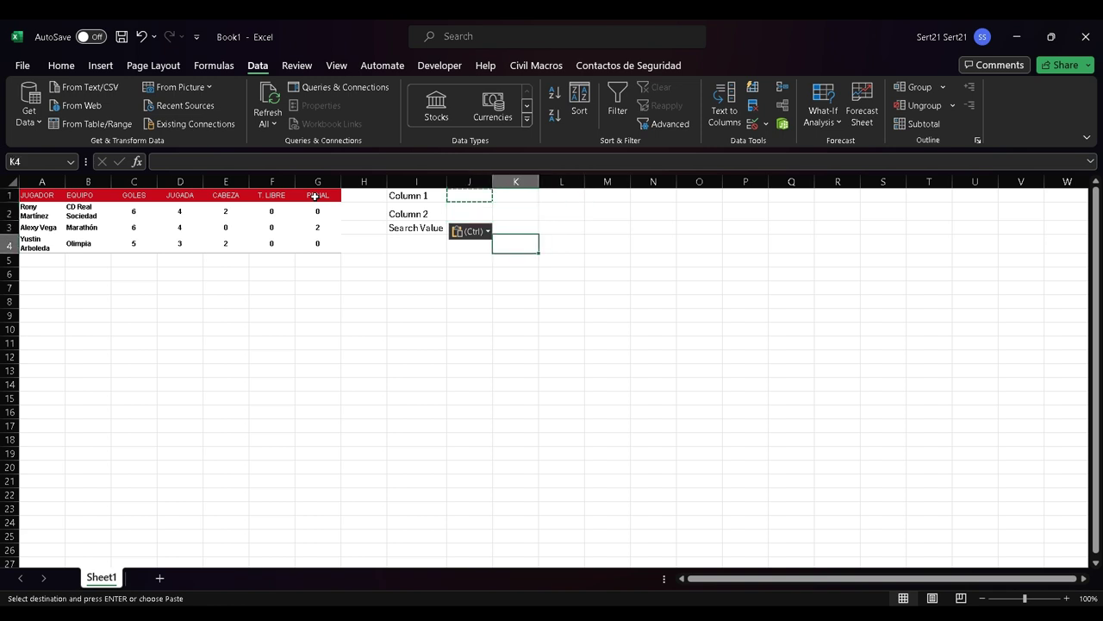
pyautogui.press('Left')
pyautogui.press('Left')
# Label cell I4 'Result', correcting the miscapitalised 'rESULT'
pyautogui.write('rESU')
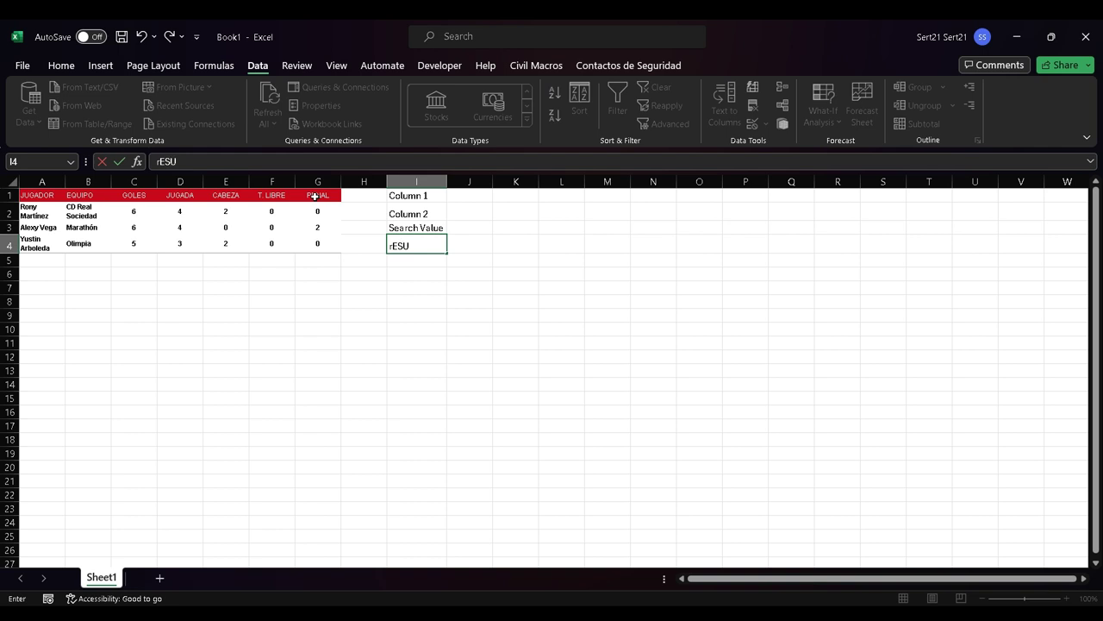
pyautogui.write('LT')
pyautogui.press('Escape')
pyautogui.write('R')
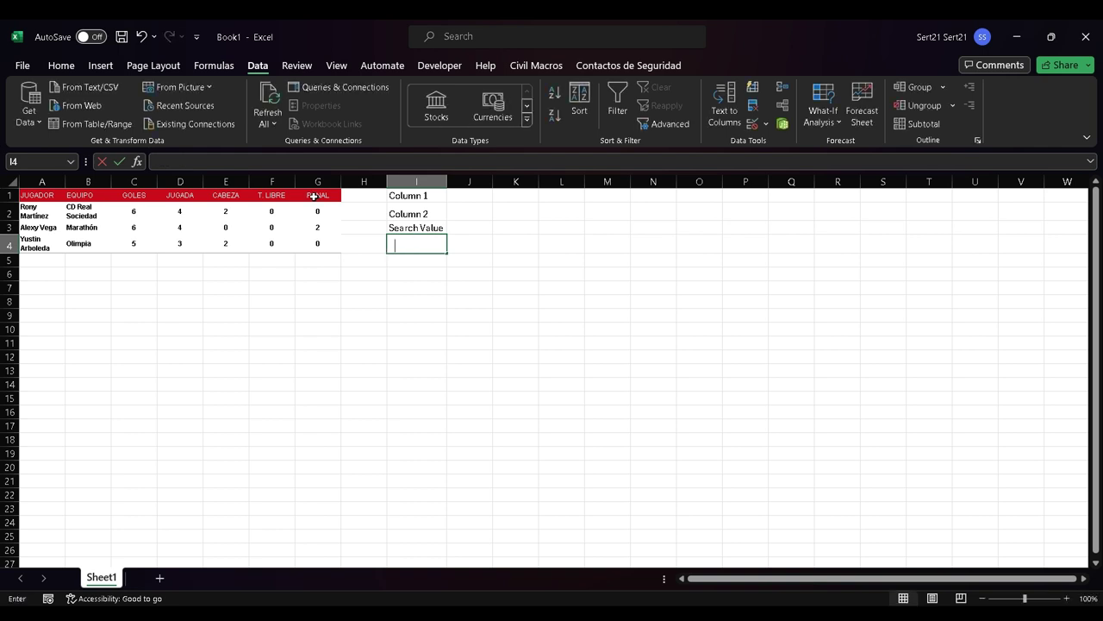
pyautogui.write('esult')
pyautogui.press('Tab')
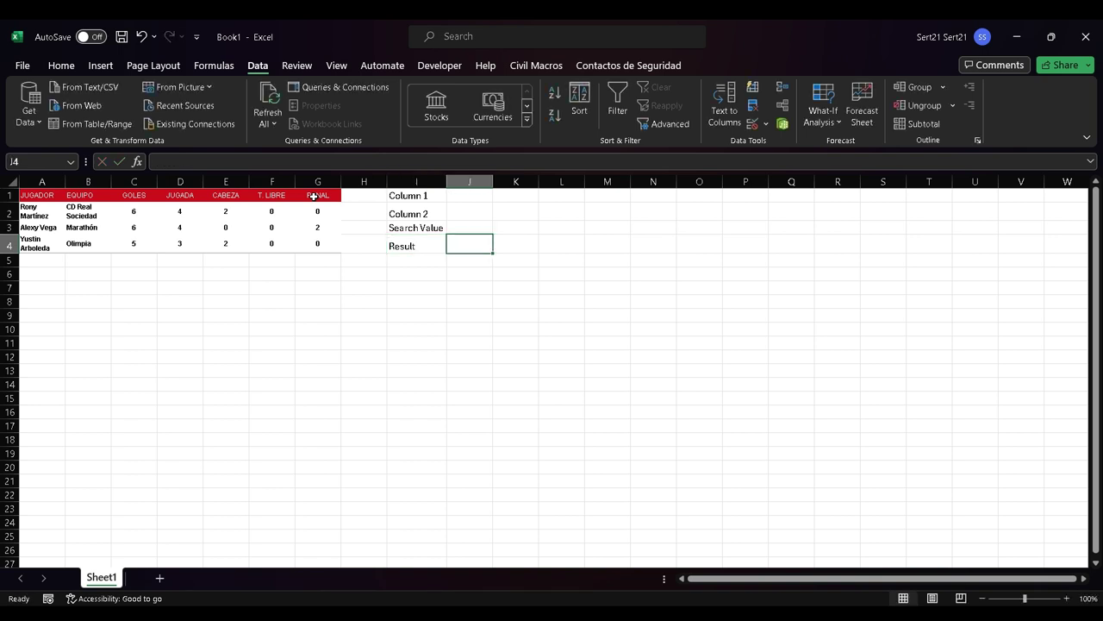
# Start J4's formula with =IF(AND(J1<>"",J2<>"",J3<>""), checking that all three inputs are filled
pyautogui.write('=i')
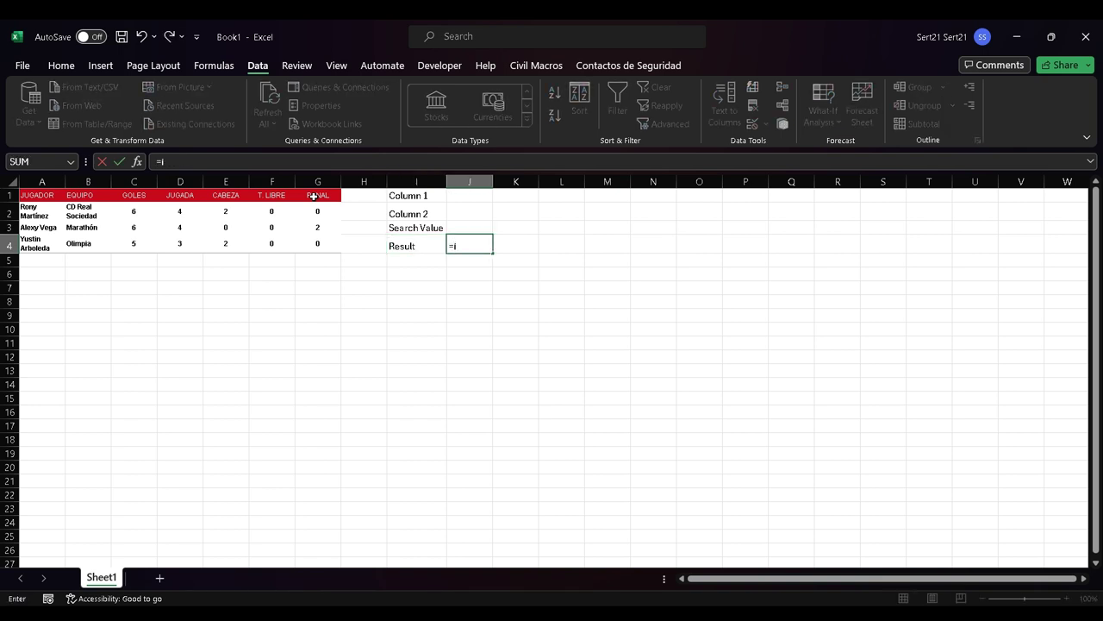
pyautogui.write('f(a)')
pyautogui.press('Return')
pyautogui.press('Return')
pyautogui.write('nd()')
pyautogui.press('F2')
pyautogui.press('Up')
pyautogui.press('Up')
pyautogui.press('Up')
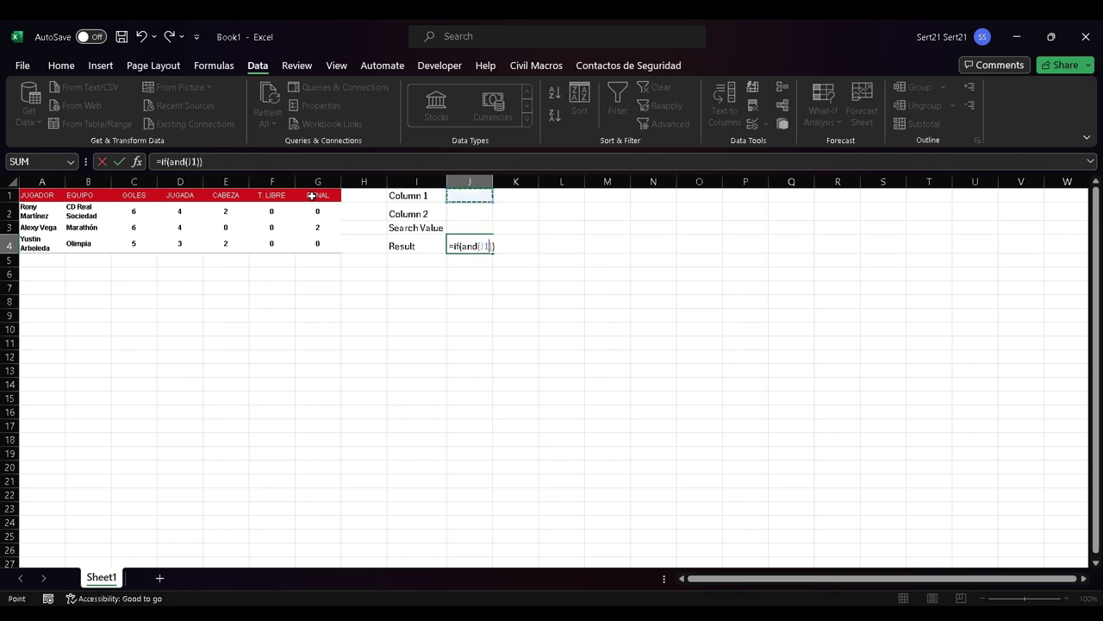
pyautogui.write('<>"",')
pyautogui.press('Up')
pyautogui.press('Up')
pyautogui.write('<>')
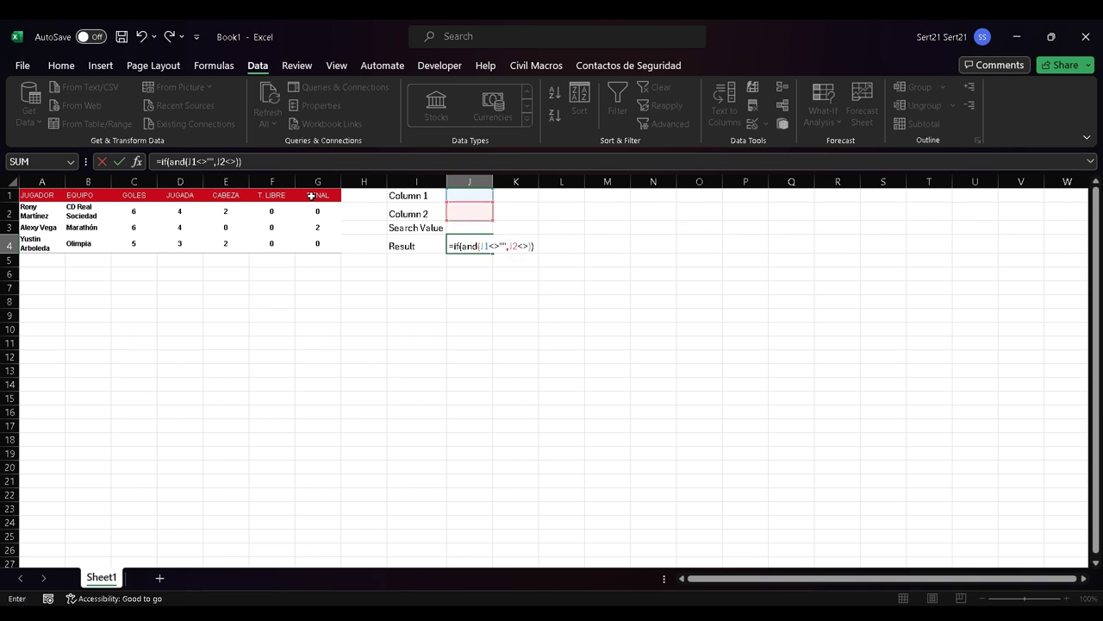
pyautogui.write('"",')
pyautogui.press('Up')
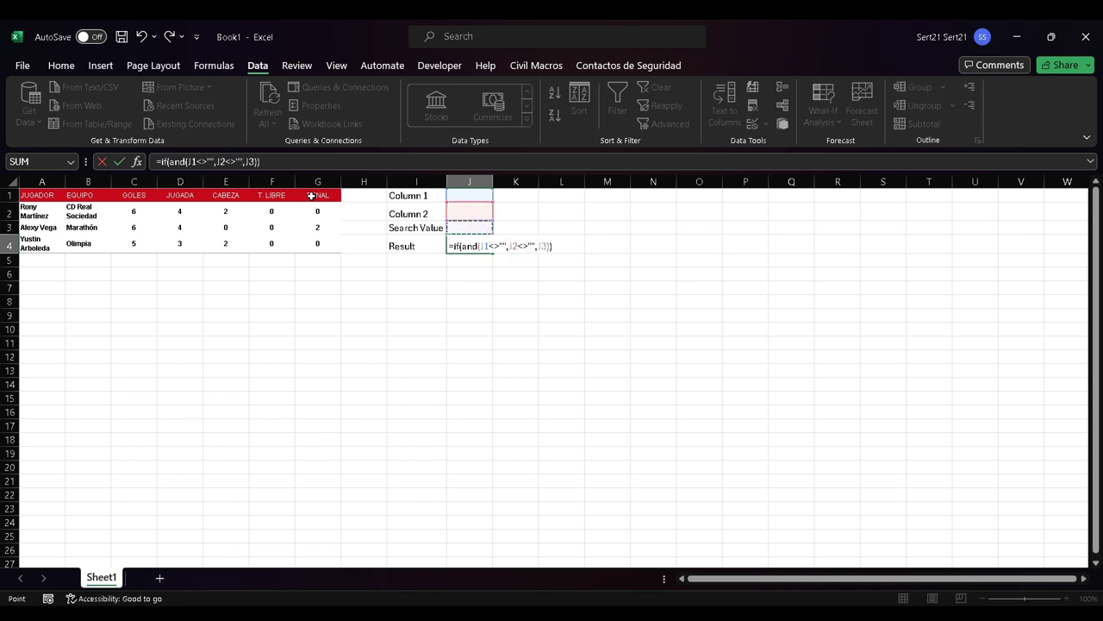
pyautogui.write('<>""')
pyautogui.press('Return')
pyautogui.press('Return')
# Add INDEX(INDIRECT(J1), ...) as the formula's value-if-true
pyautogui.write(',')
pyautogui.write('index')
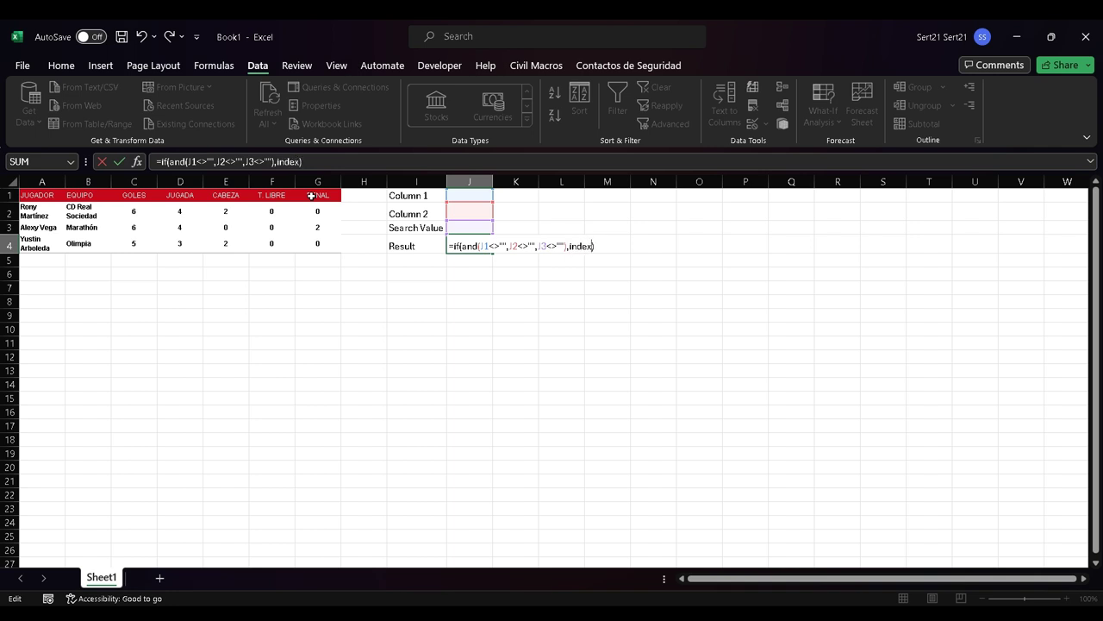
pyautogui.write('()')
pyautogui.press('Left')
pyautogui.write('indirect')
pyautogui.write('()')
pyautogui.press('F2')
pyautogui.press('Up')
pyautogui.press('Up')
pyautogui.press('Up')
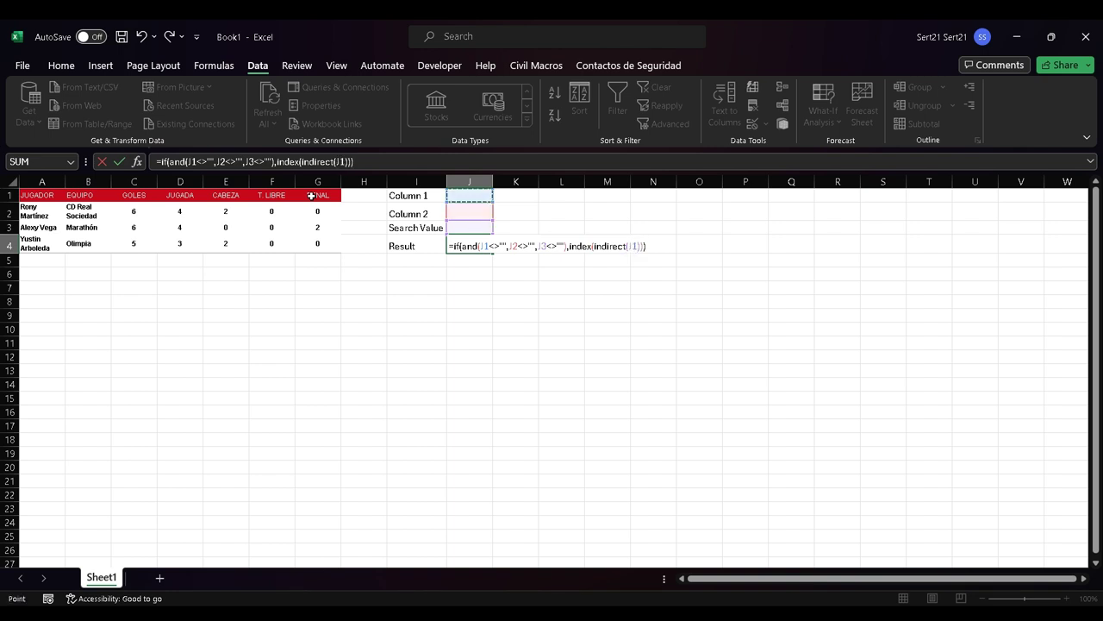
pyautogui.press('F2')
# Finish with MATCH(J3,INDIRECT(J2),0) and commit the Result formula in J4
pyautogui.write(',ma')
pyautogui.write('tch()')
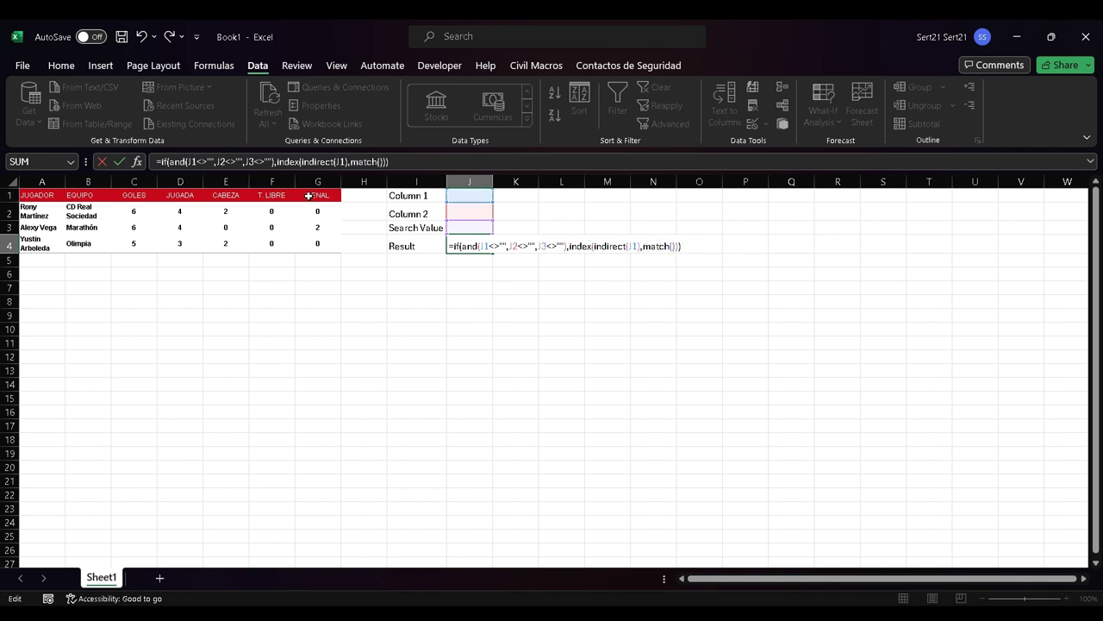
pyautogui.press('F2')
pyautogui.press('Left')
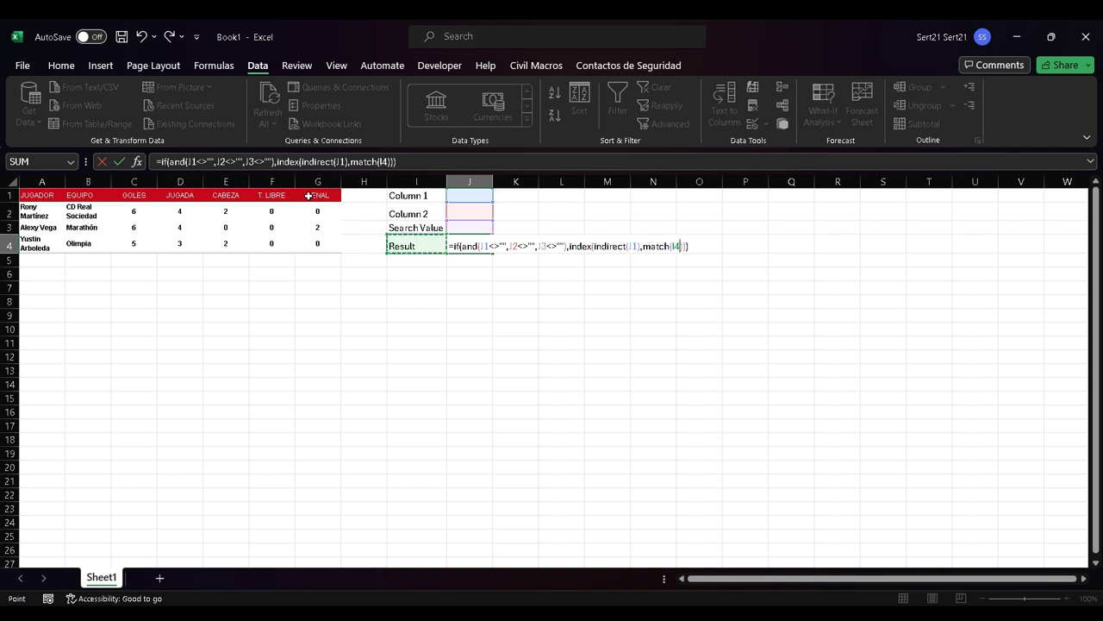
pyautogui.press('Left')
pyautogui.press('Right')
pyautogui.press('Up')
pyautogui.press('Right')
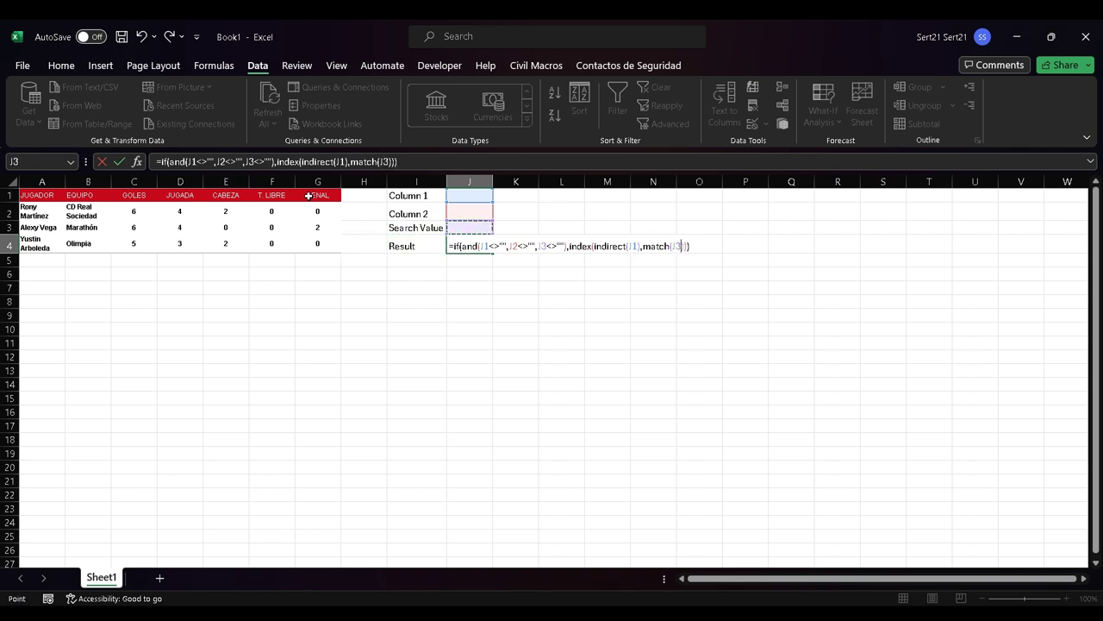
pyautogui.write(',')
pyautogui.write('indirect')
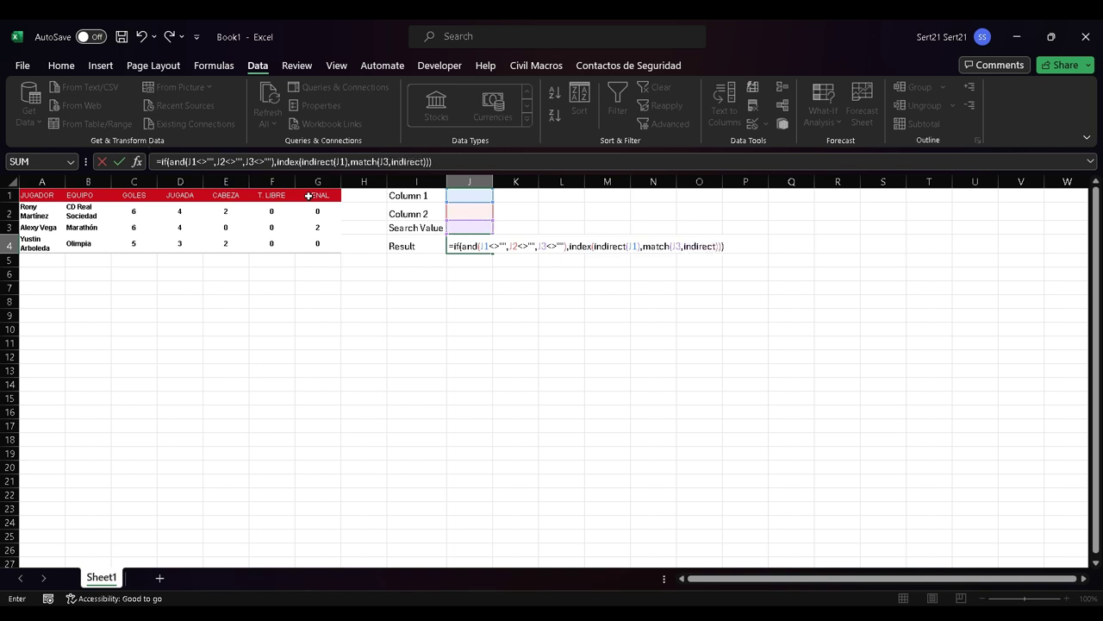
pyautogui.write('(')
pyautogui.press('Return')
pyautogui.press('Return')
pyautogui.press('F2')
pyautogui.press('Up')
pyautogui.press('Up')
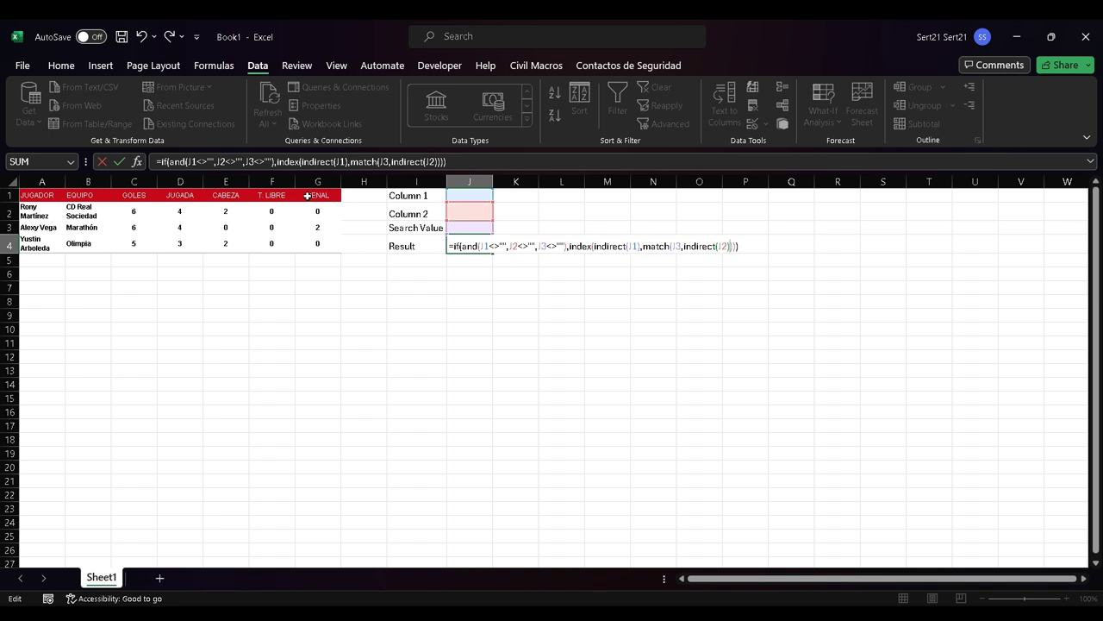
pyautogui.write(',0')
pyautogui.press('Return')
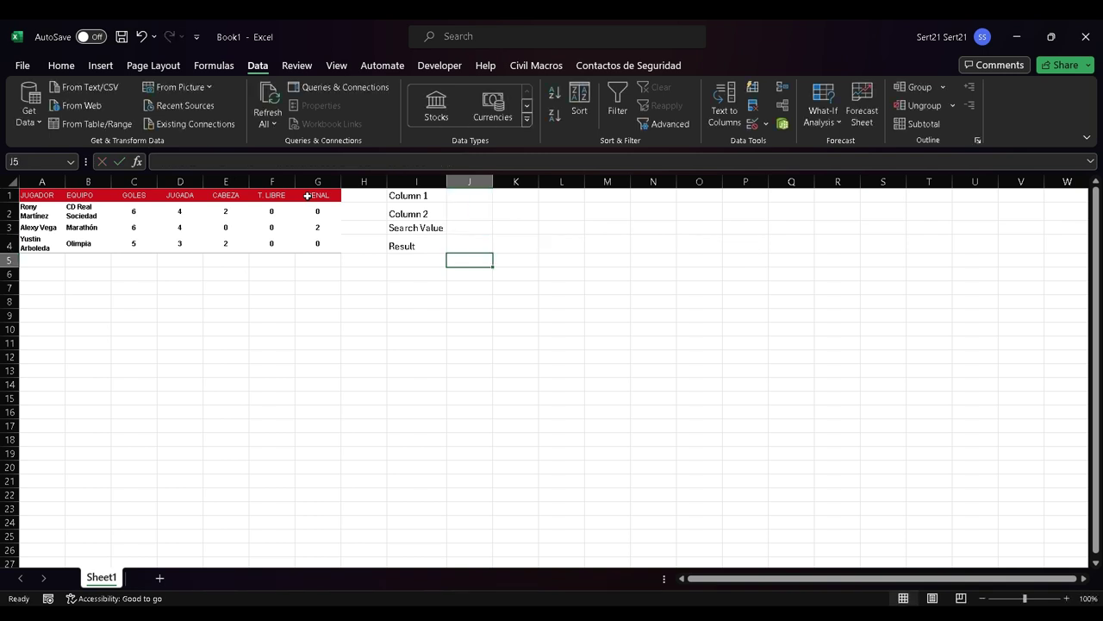
# Set Column 1 to GOLES and Column 2 to JUGADOR using their dropdowns
pyautogui.press('Up')
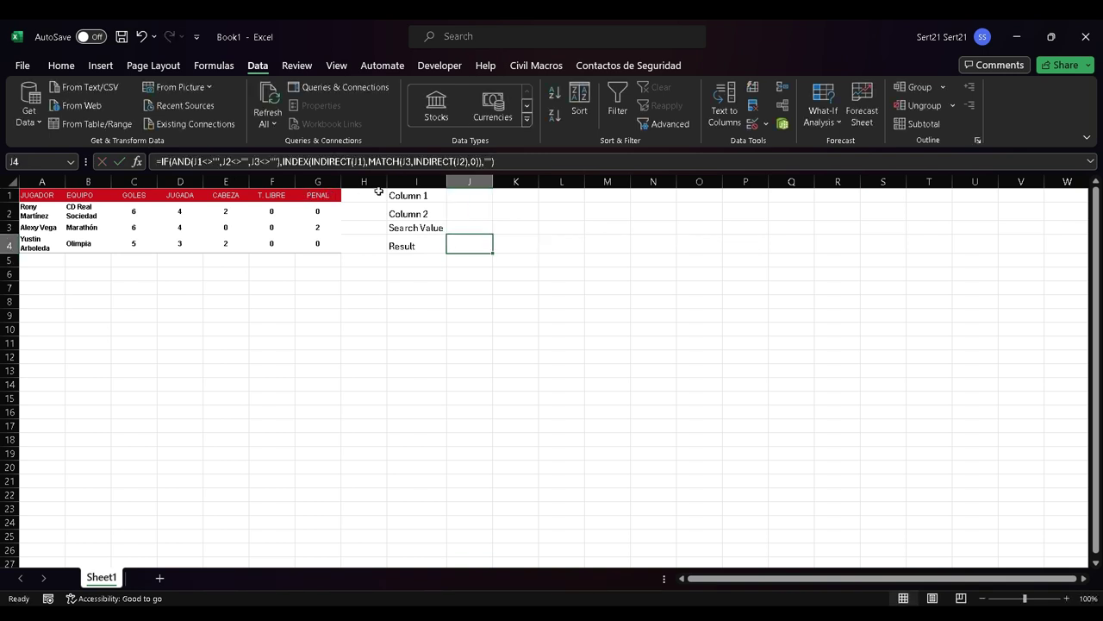
pyautogui.click(473, 193)
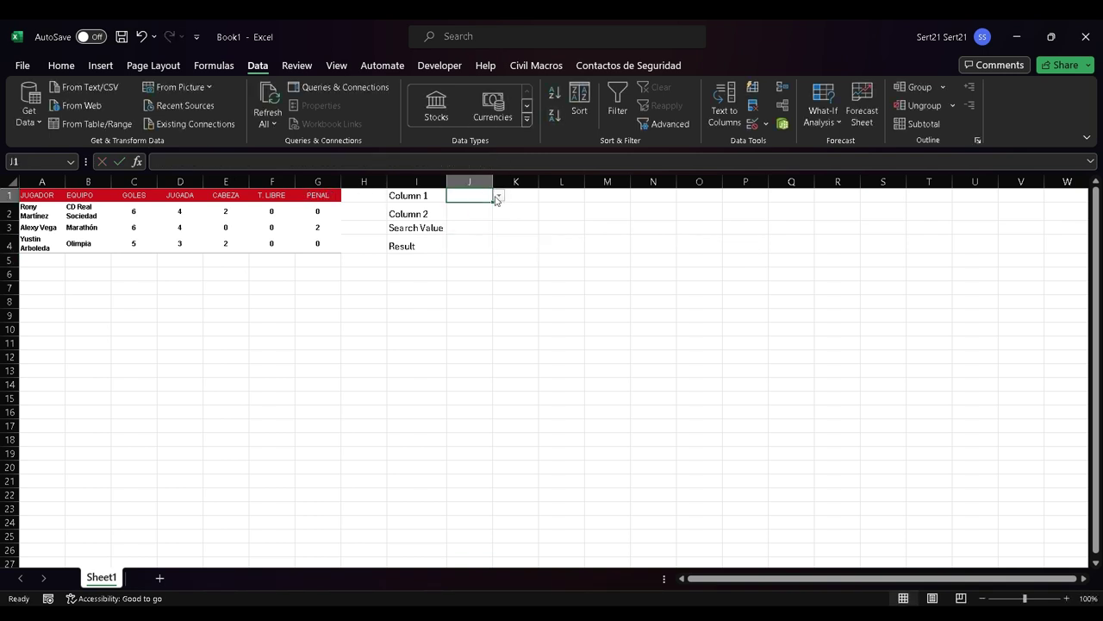
pyautogui.click(499, 196)
pyautogui.click(473, 210)
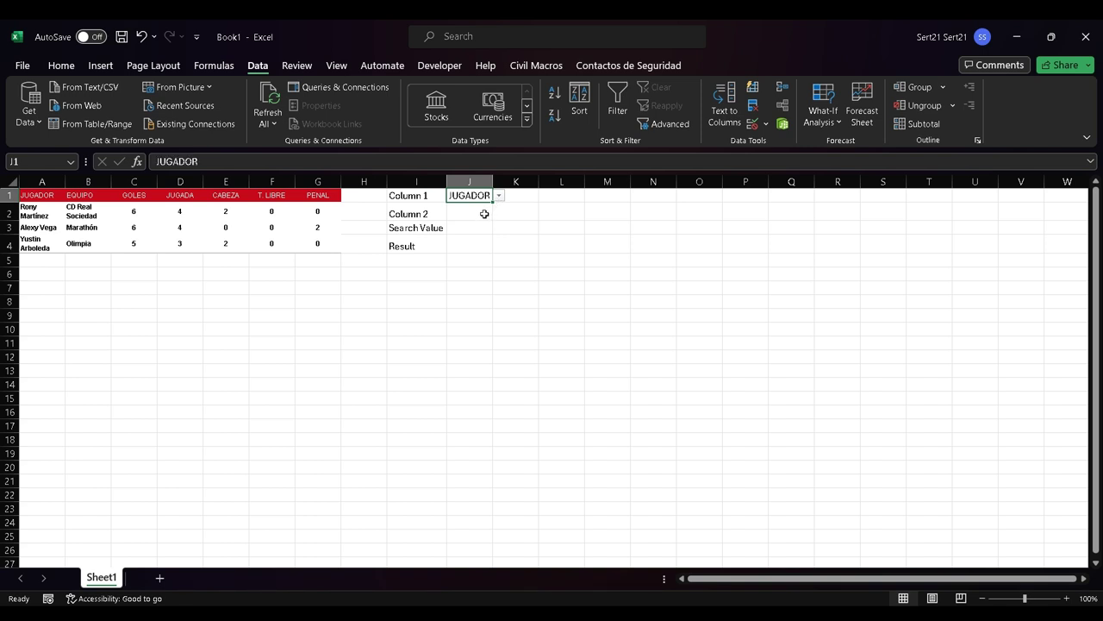
pyautogui.click(487, 214)
pyautogui.click(484, 196)
pyautogui.click(499, 196)
pyautogui.click(473, 232)
pyautogui.click(483, 214)
pyautogui.click(500, 215)
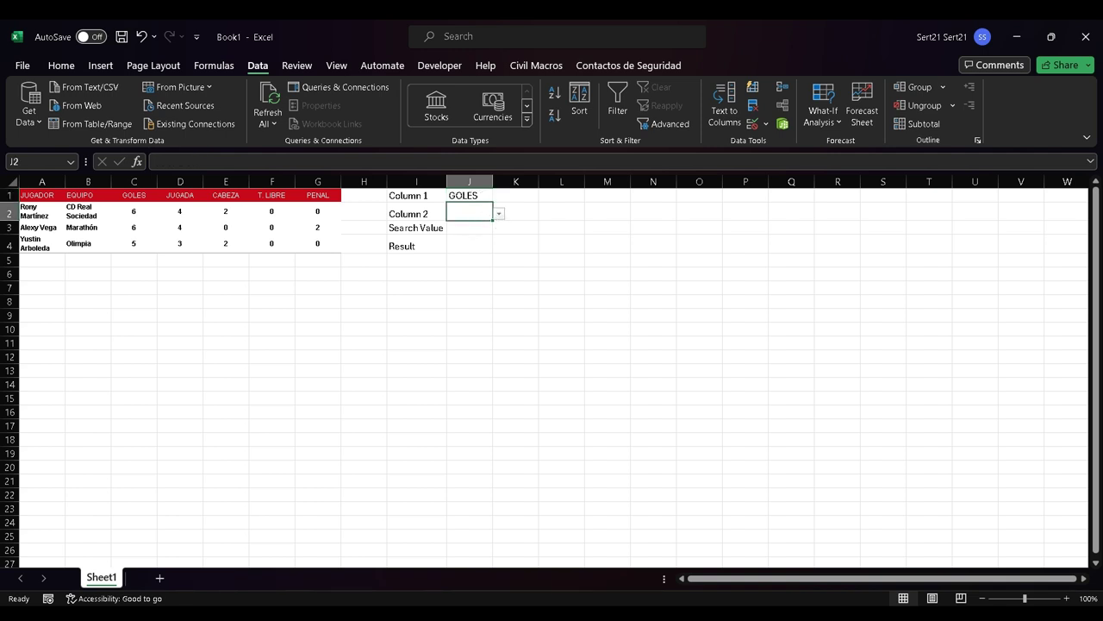
pyautogui.click(488, 228)
# Link the search value in J3 to the player in A3 with =A3
pyautogui.click(483, 229)
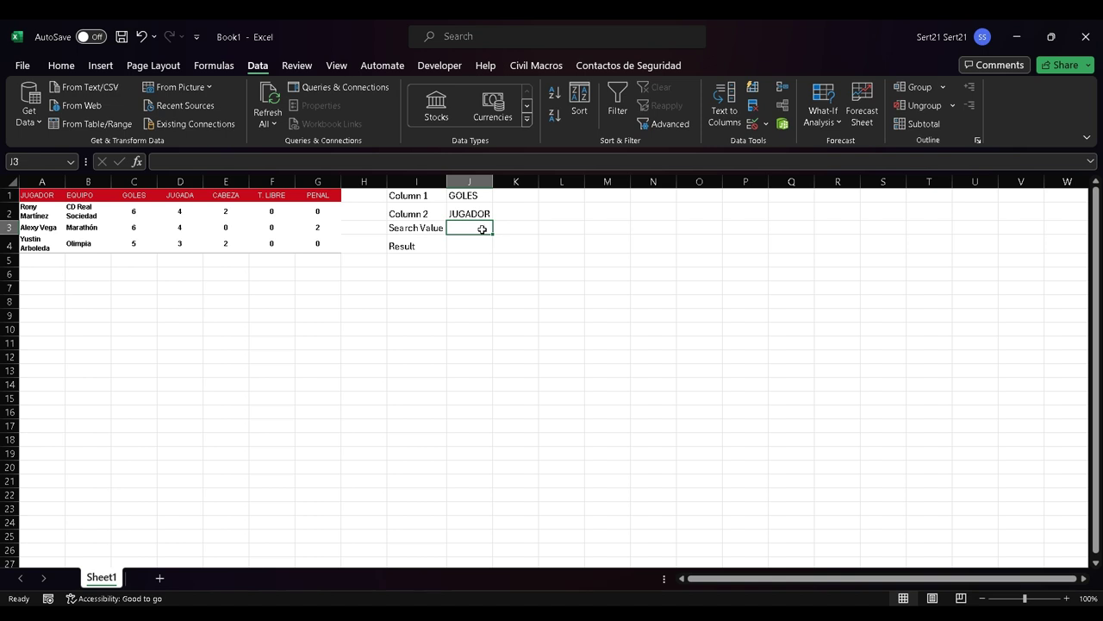
pyautogui.write('=')
pyautogui.press('Left')
pyautogui.press('Left')
pyautogui.press('Left')
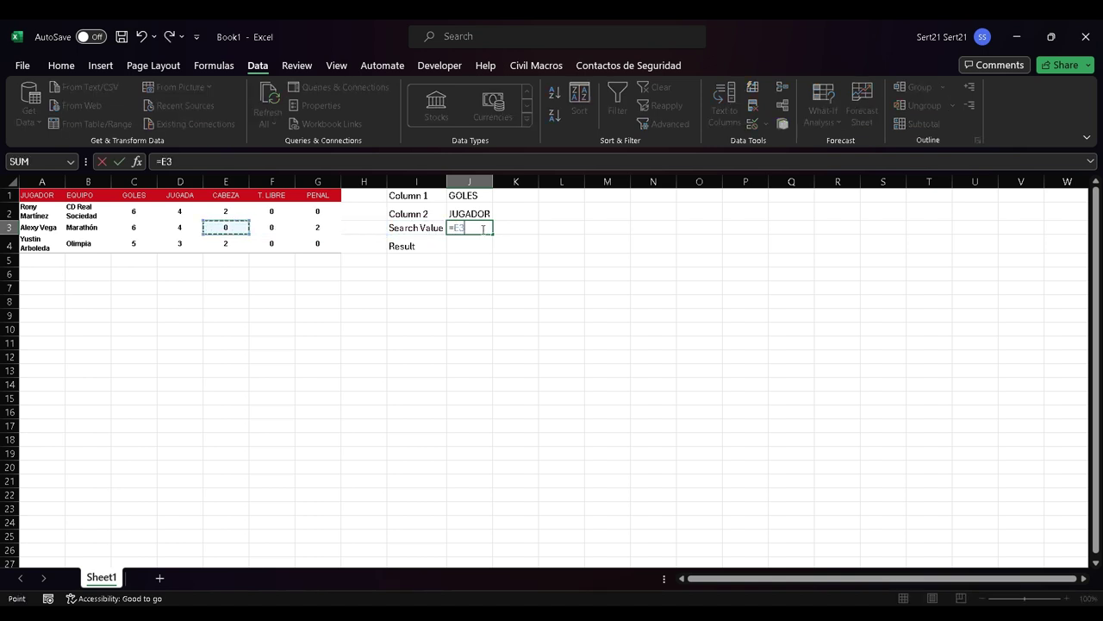
pyautogui.press('Left')
pyautogui.press('Left')
pyautogui.press('Left')
pyautogui.press('Left')
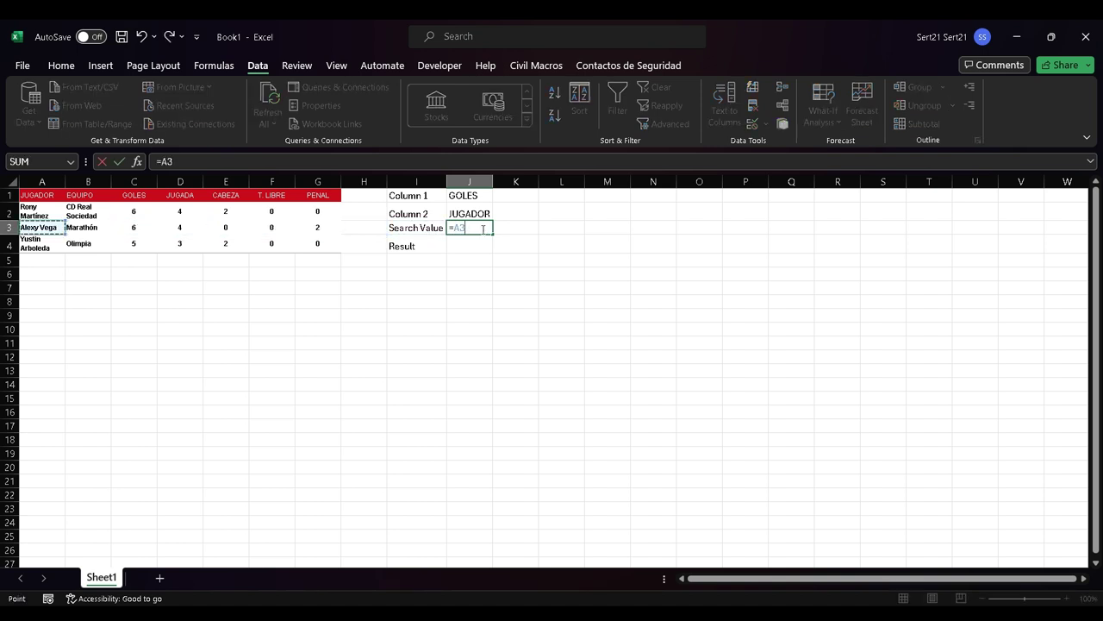
pyautogui.press('Return')
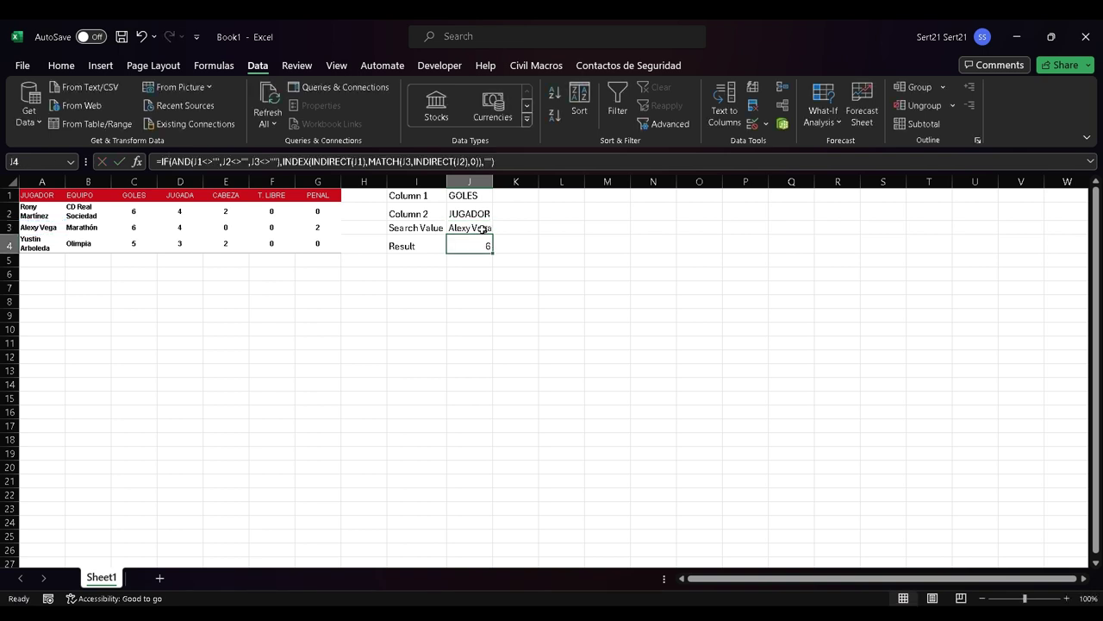
# Check A3's player and GOLES value, then repoint J3 to the player in A4 (=A4)
pyautogui.click(54, 226)
pyautogui.click(131, 231)
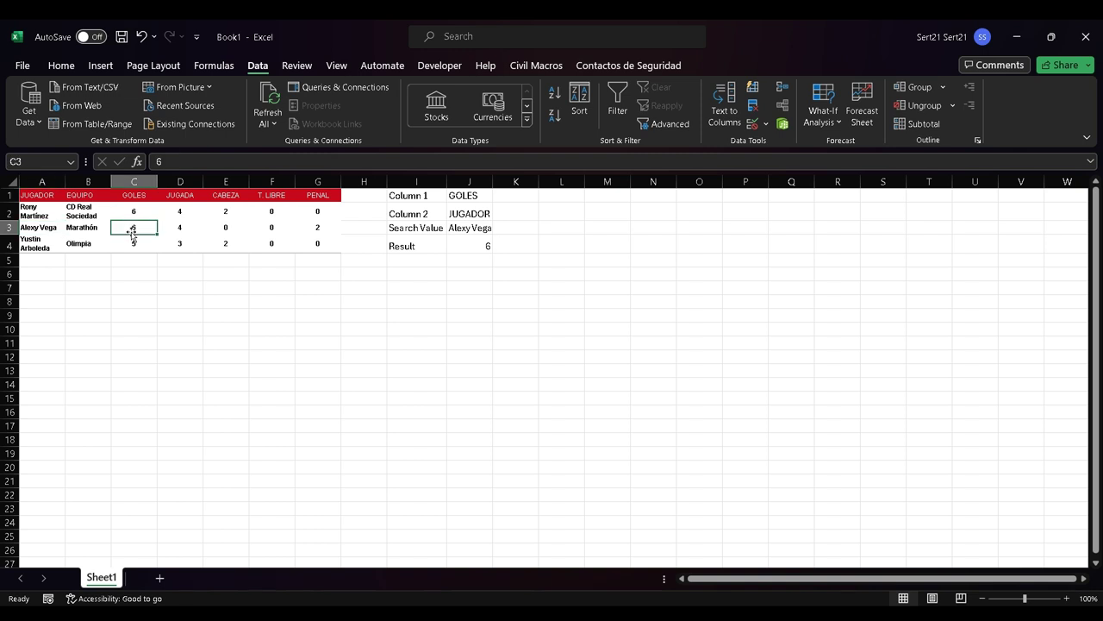
pyautogui.click(456, 228)
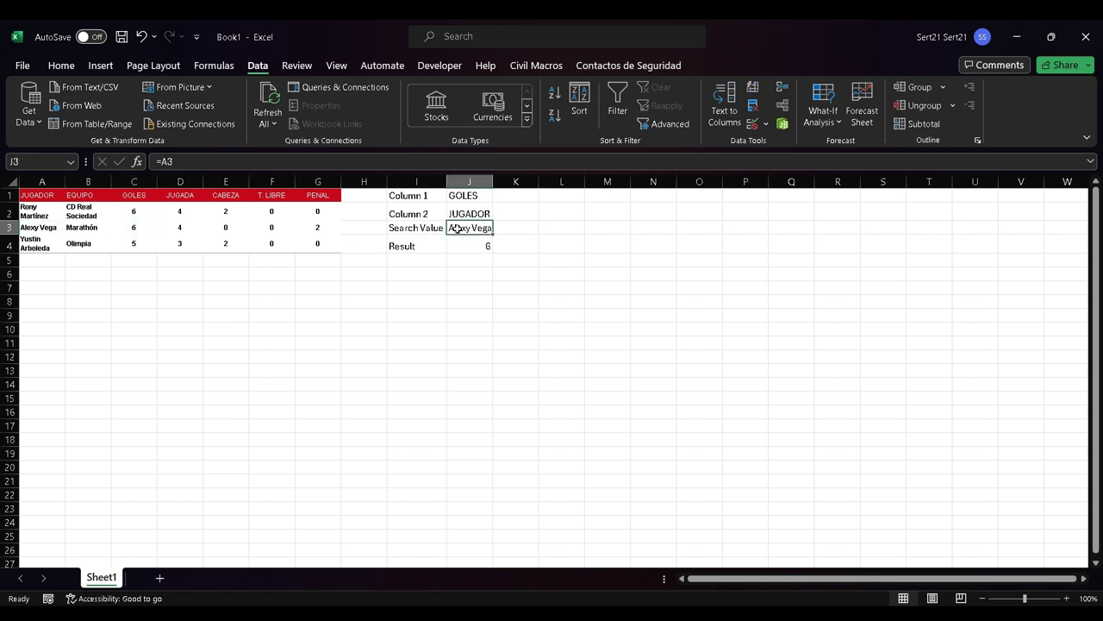
pyautogui.write('=')
pyautogui.press('Left')
pyautogui.press('Left')
pyautogui.press('Left')
pyautogui.press('Left')
pyautogui.press('Left')
pyautogui.press('Left')
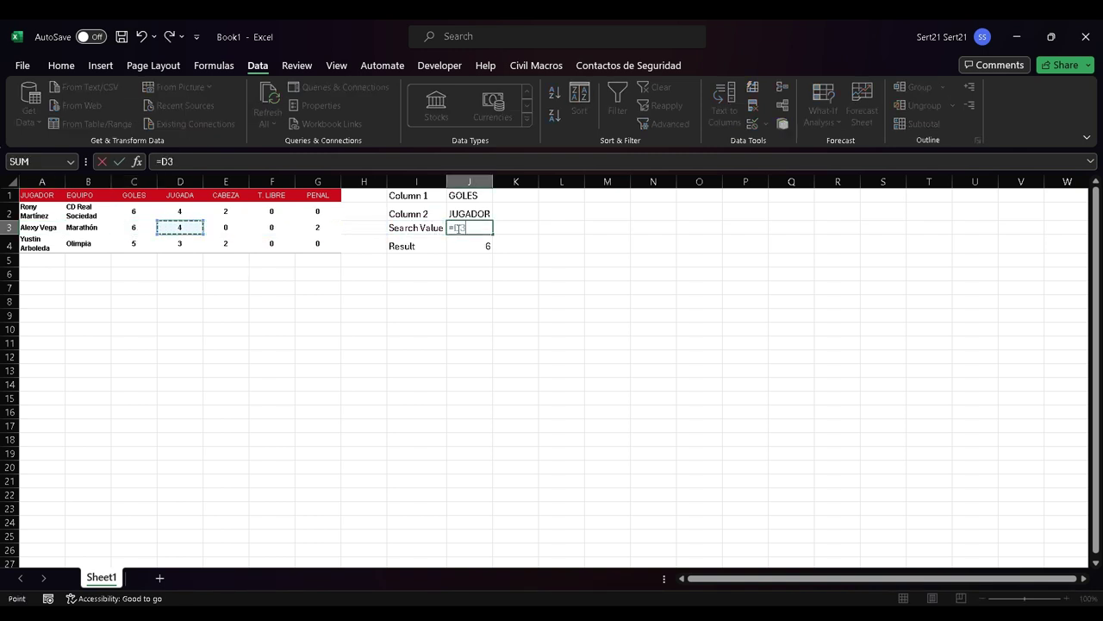
pyautogui.press('Left')
pyautogui.press('Left')
pyautogui.press('Left')
pyautogui.press('Down')
pyautogui.press('Return')
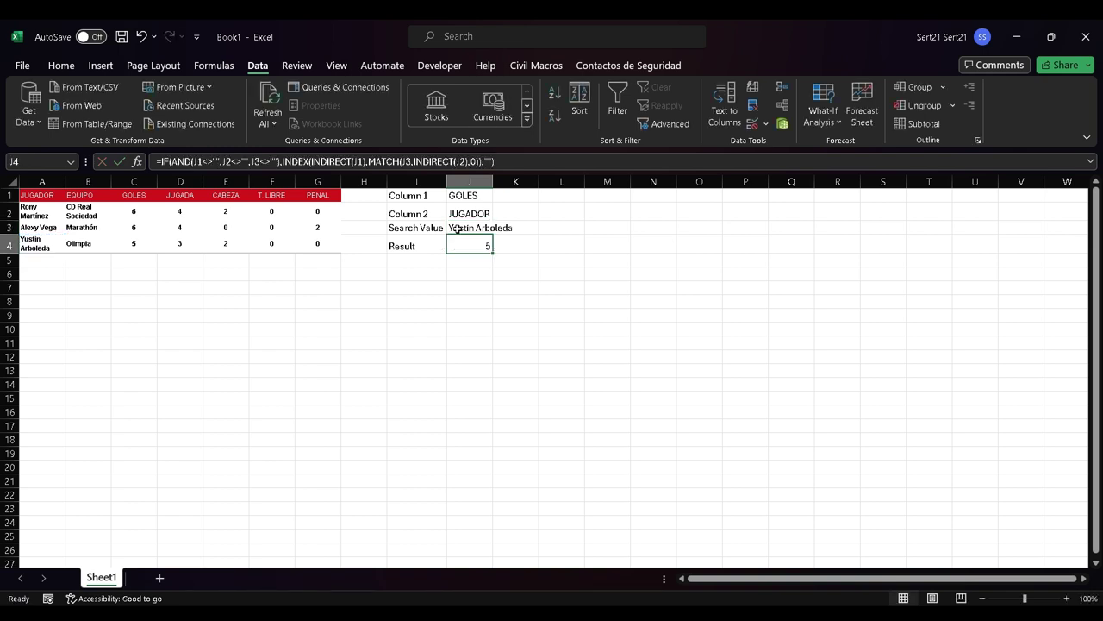
pyautogui.press('Up')
pyautogui.press('Up')
pyautogui.press('Up')
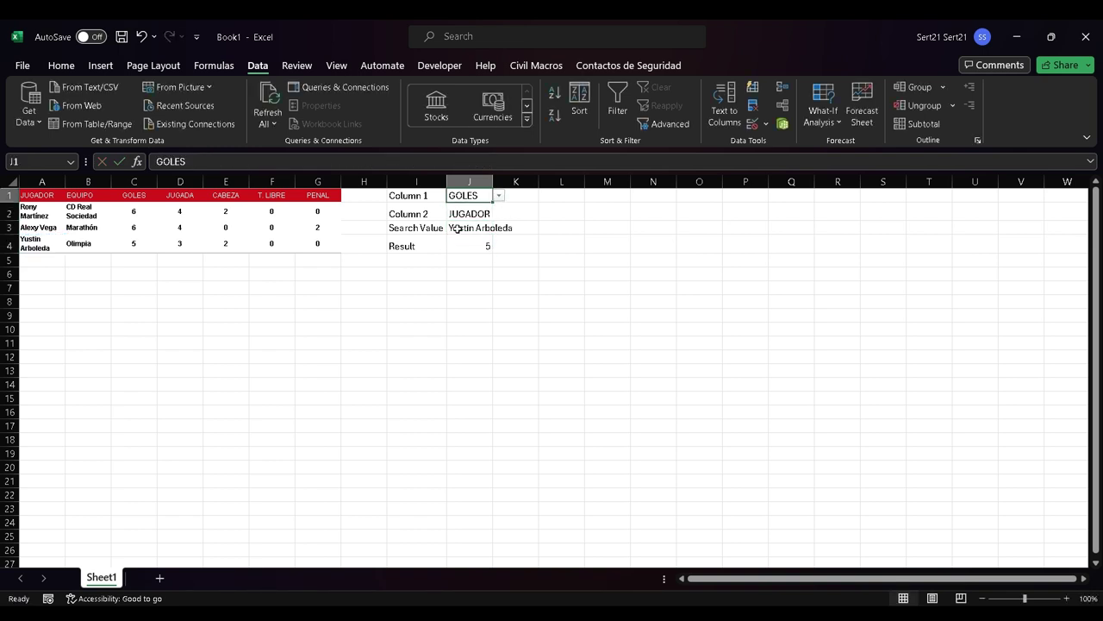